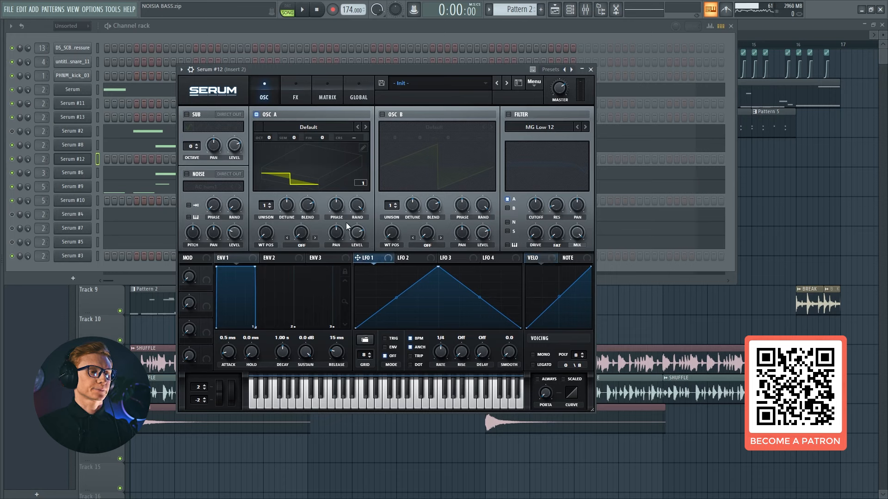
- Load the Waveterminal digital wavetable into oscillator A and set its octave to -2, keeping the wavetable position at its start
click(309, 127)
mouse_move(306, 151)
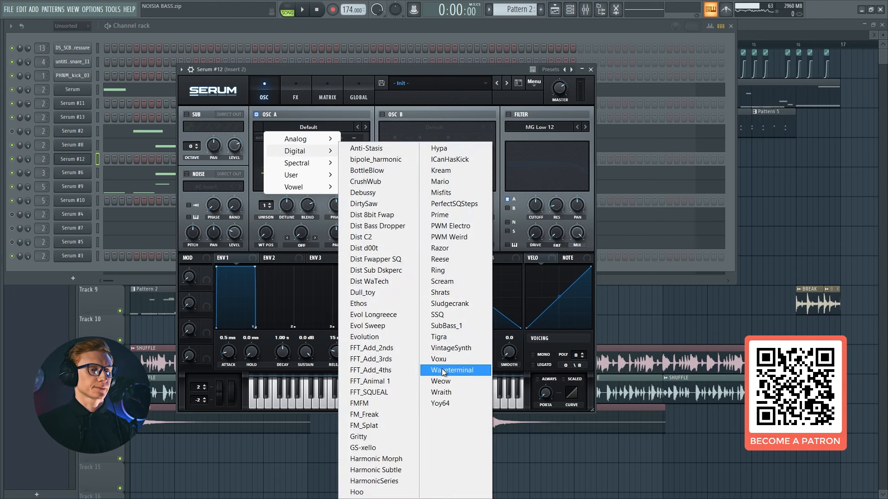
click(442, 371)
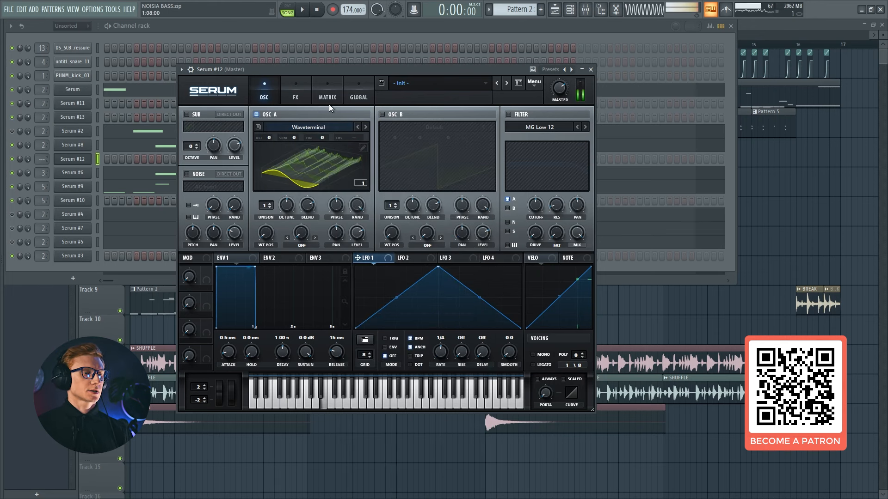
drag(267, 136, 262, 159)
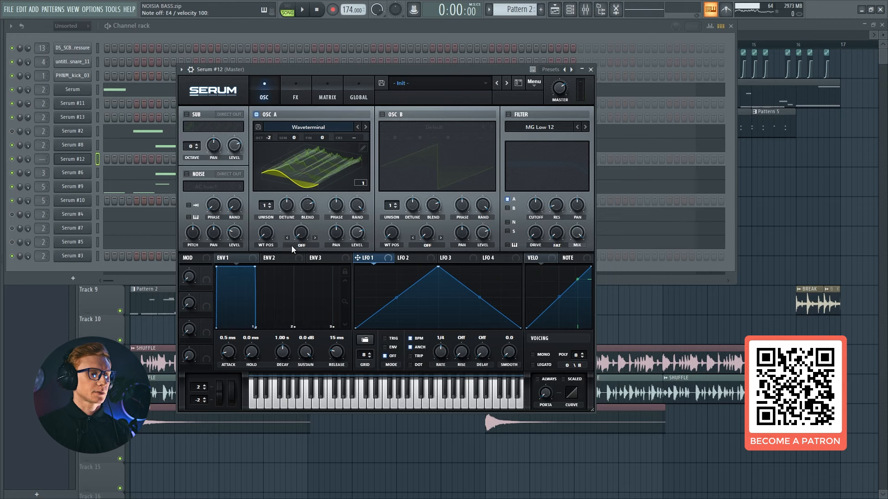
drag(266, 240, 279, 273)
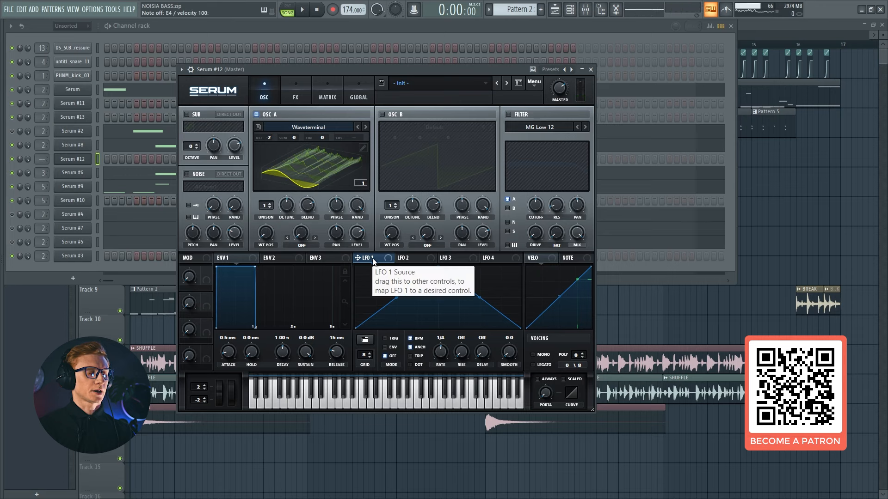
- Load the user shape Presaved Shape into LFO 1, set its rate to 1/2 and play a test note
click(365, 340)
mouse_move(431, 365)
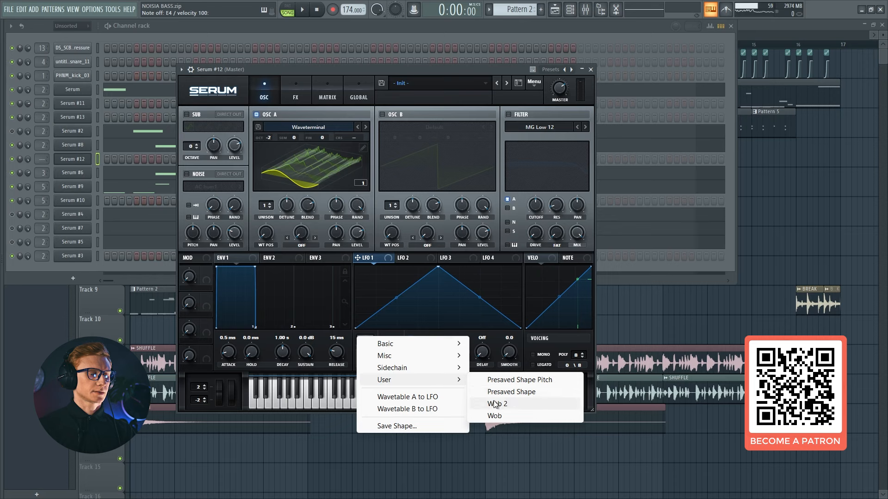
click(488, 397)
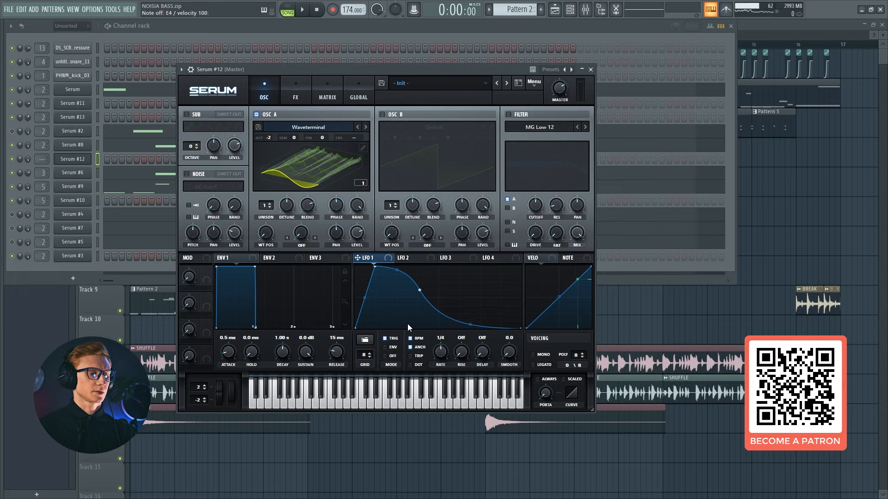
drag(440, 357, 438, 363)
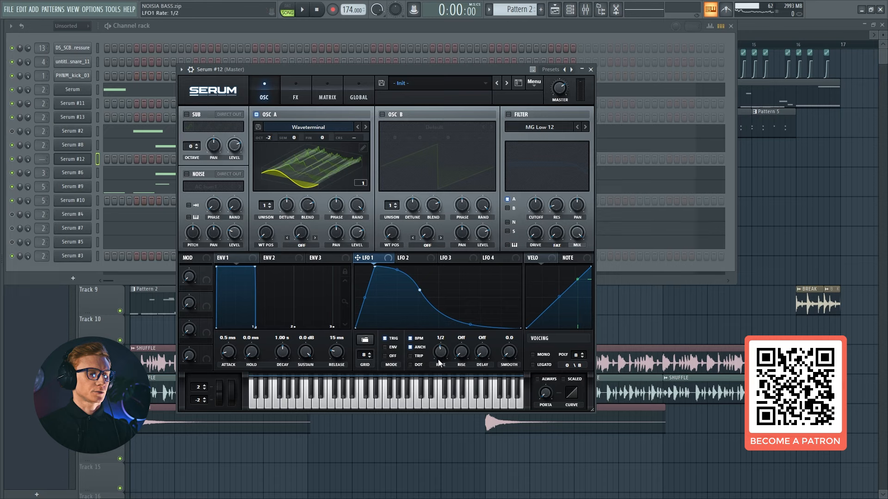
key(c)
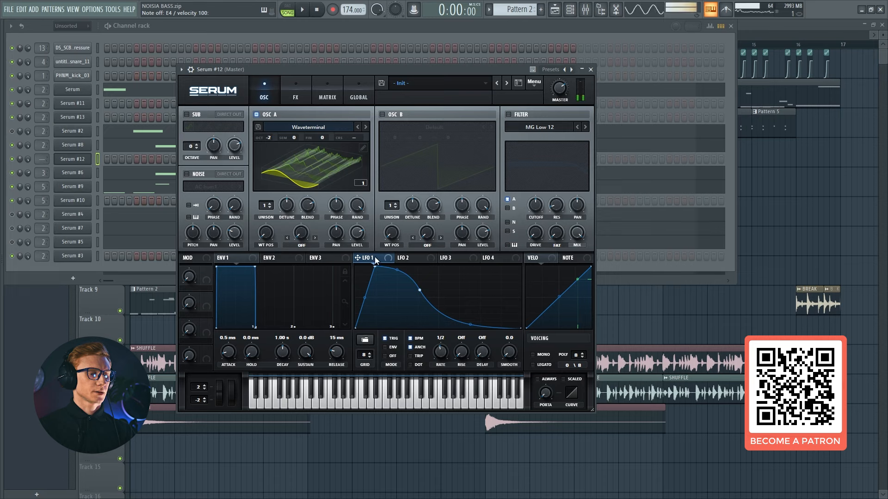
- Map LFO 1 to oscillator A's wavetable position with a modulation amount of about 55 and audition the result
drag(374, 257, 258, 246)
key(c)
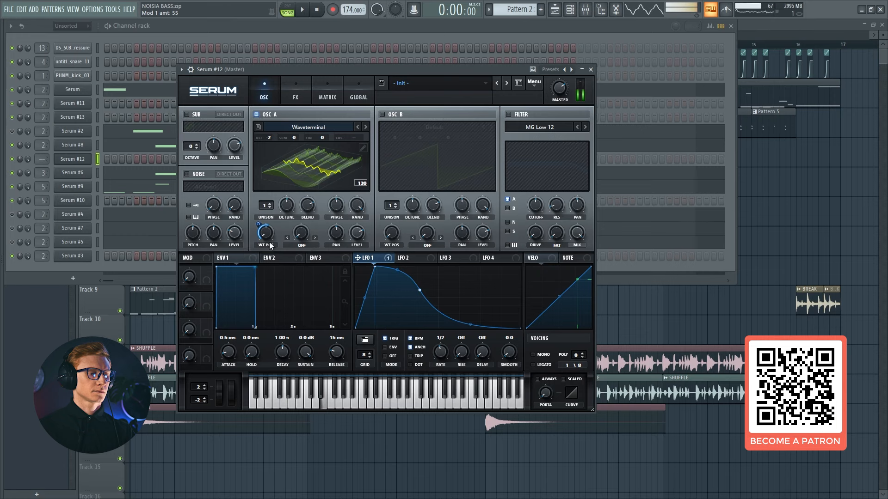
drag(363, 236, 361, 243)
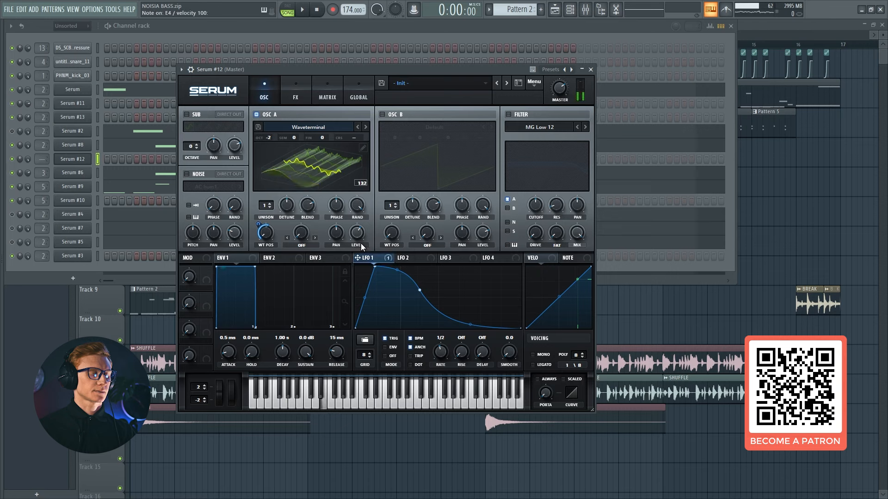
- Set oscillator A's warp mode to Sync (No Window) and modulate the warp amount with LFO 1
click(302, 246)
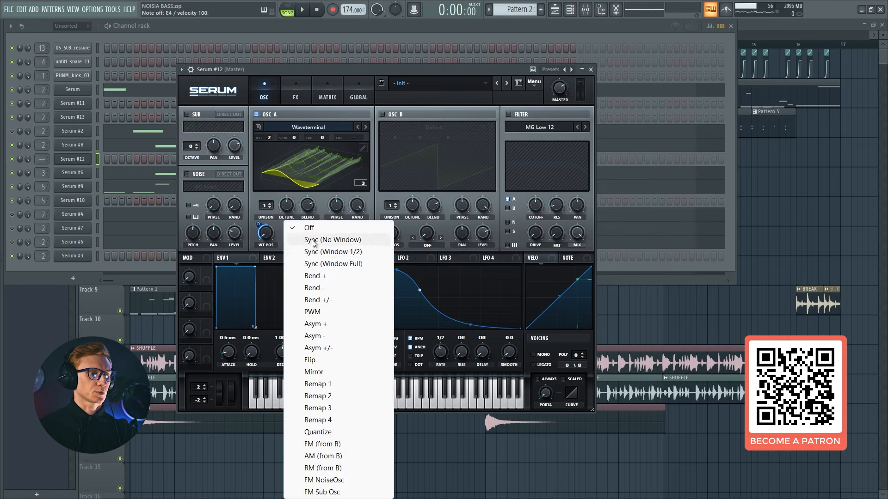
click(312, 242)
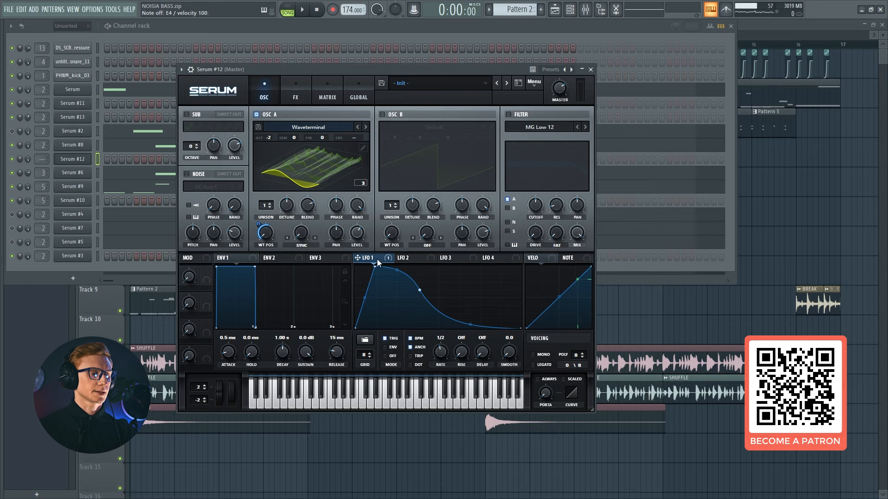
drag(358, 258, 285, 259)
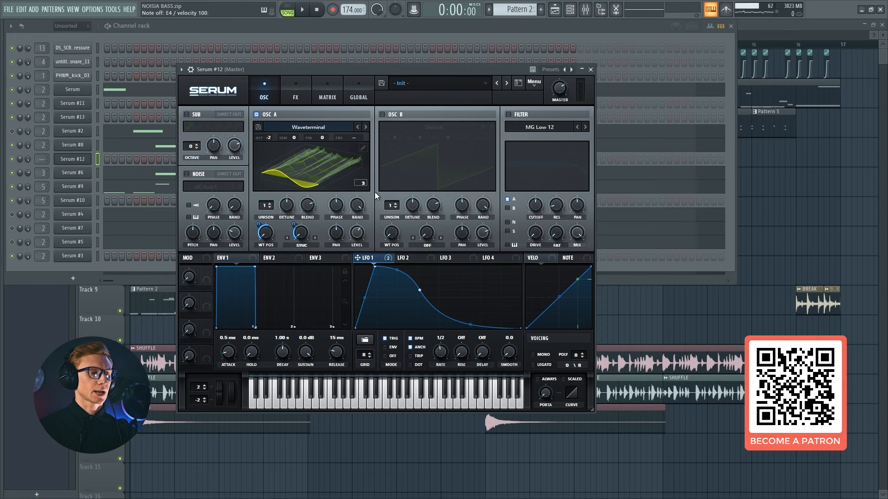
- Enable oscillator B, load the Hypa digital wavetable and switch its display to the 3D view
click(384, 113)
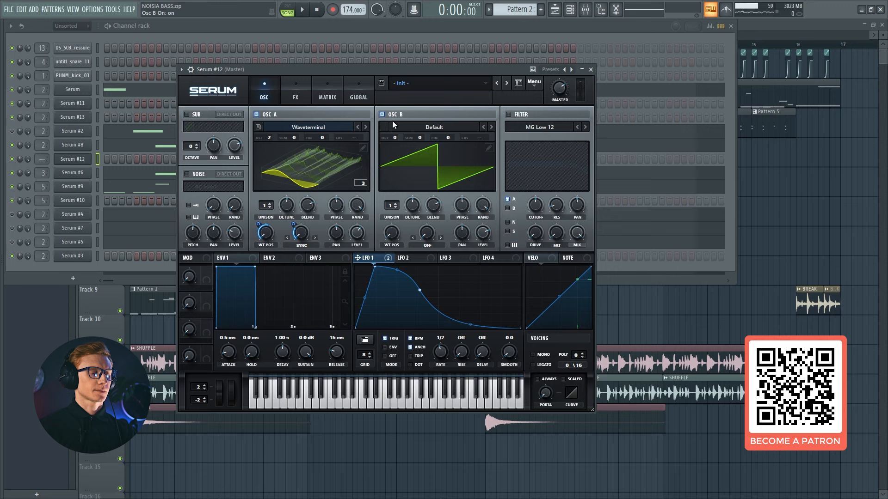
click(416, 129)
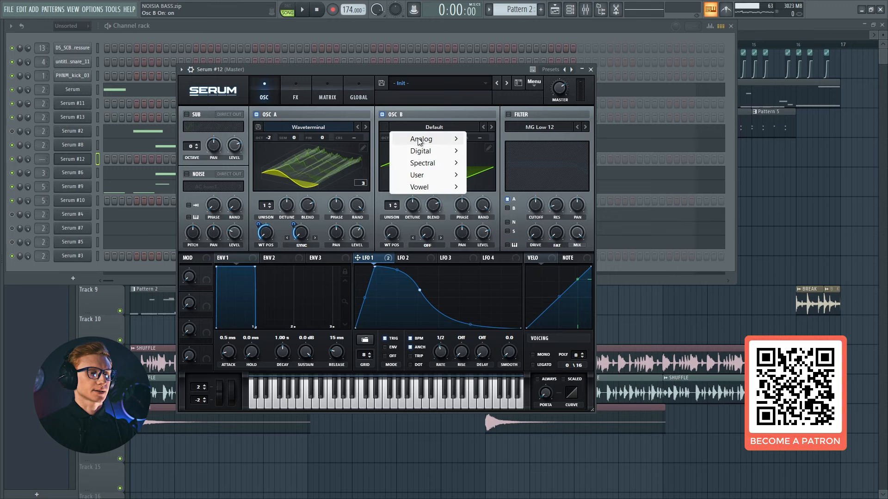
mouse_move(434, 149)
click(573, 148)
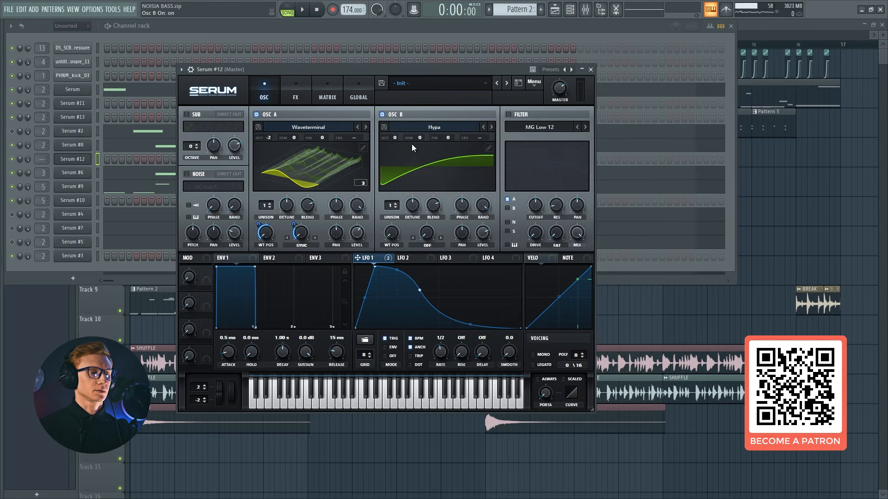
click(427, 154)
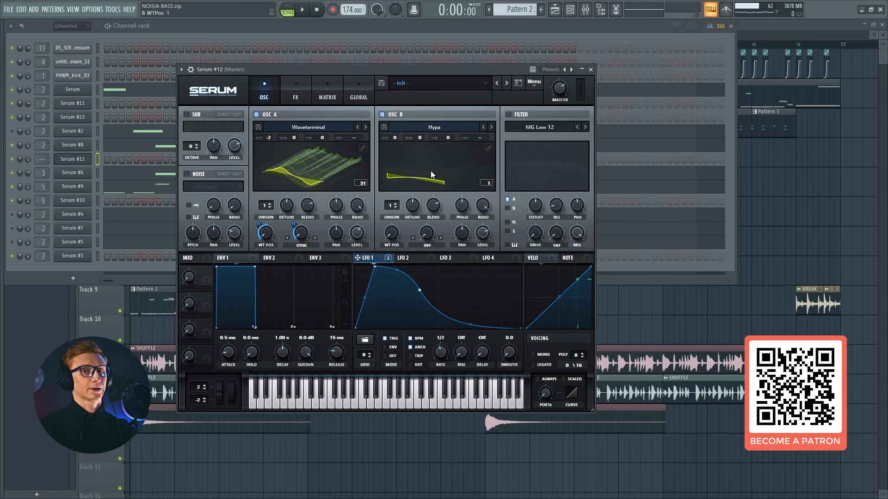
- Set oscillator B's warp mode to Sync and adjust LFO 1's modulation of the warp amount
click(422, 245)
click(425, 239)
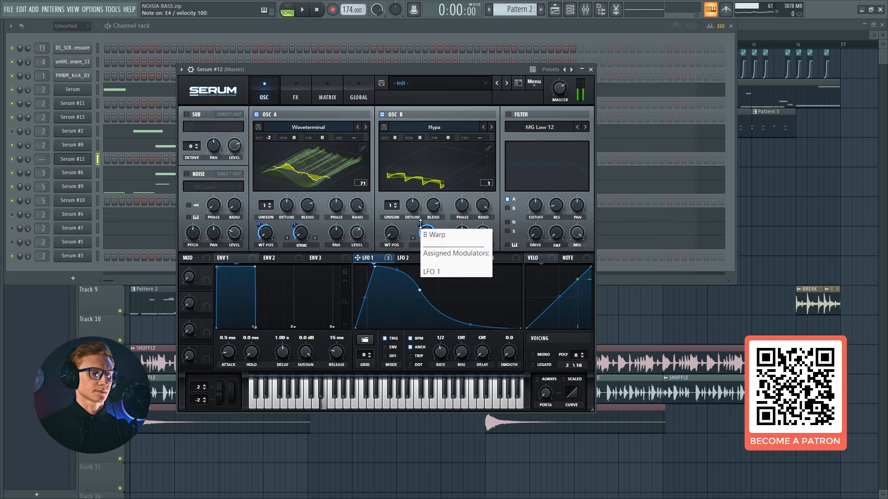
drag(420, 224, 415, 243)
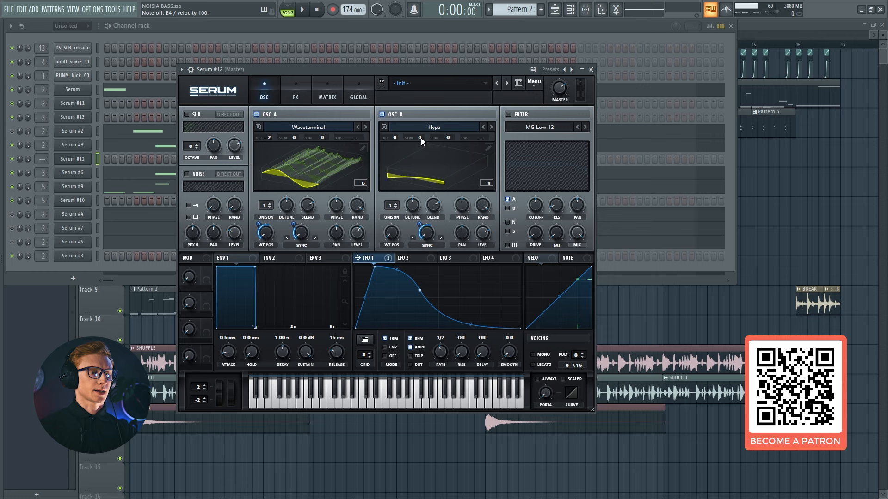
- Tune oscillator B up 4 semitones and lower its level to about 35%, auditioning the sound
drag(421, 140, 428, 126)
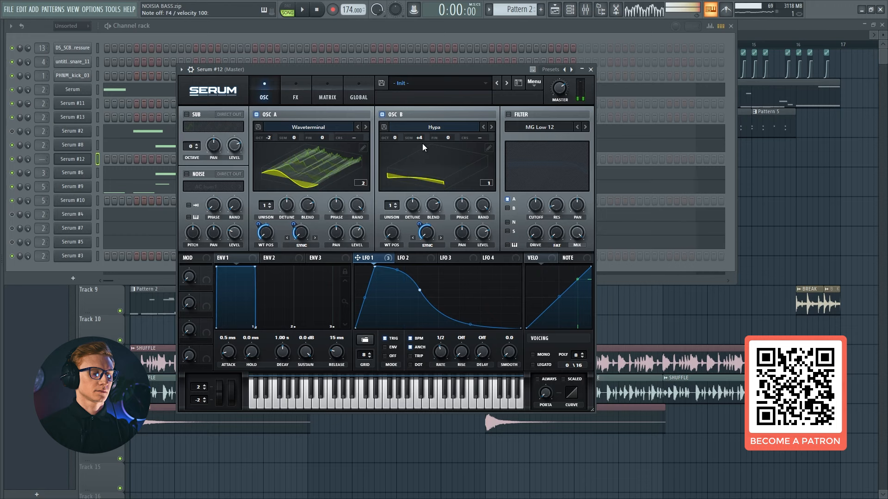
key(c)
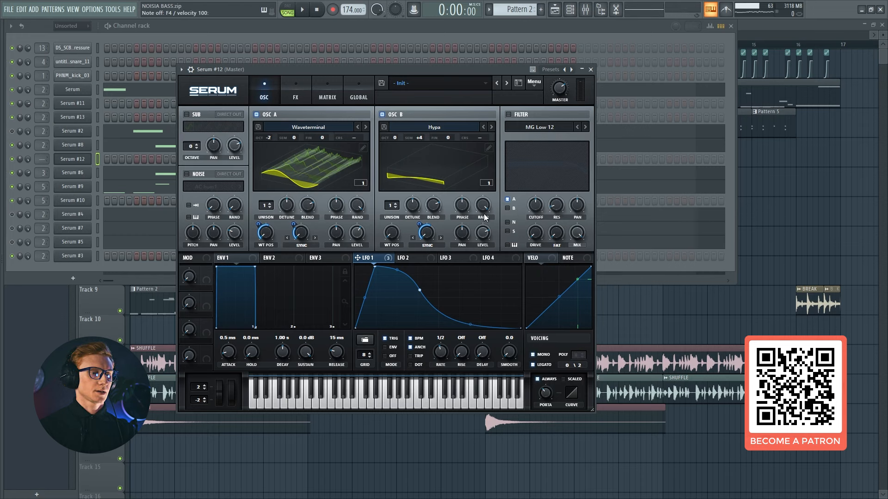
drag(484, 232, 482, 253)
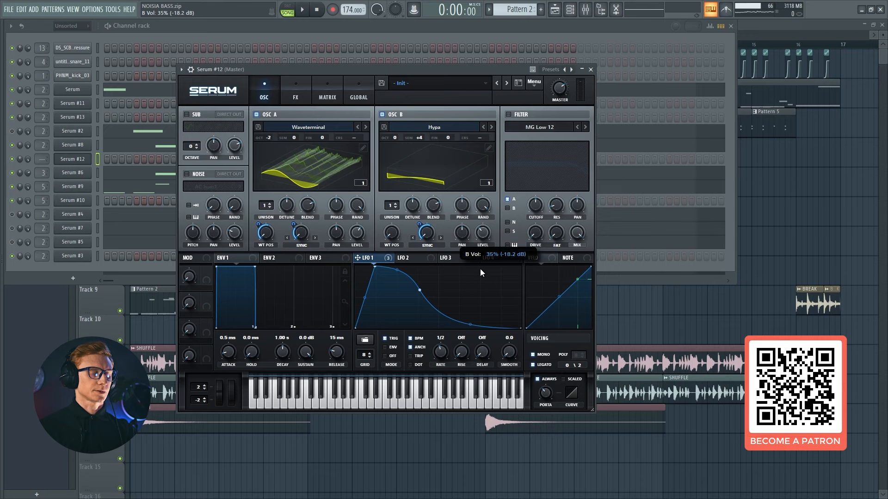
key(c)
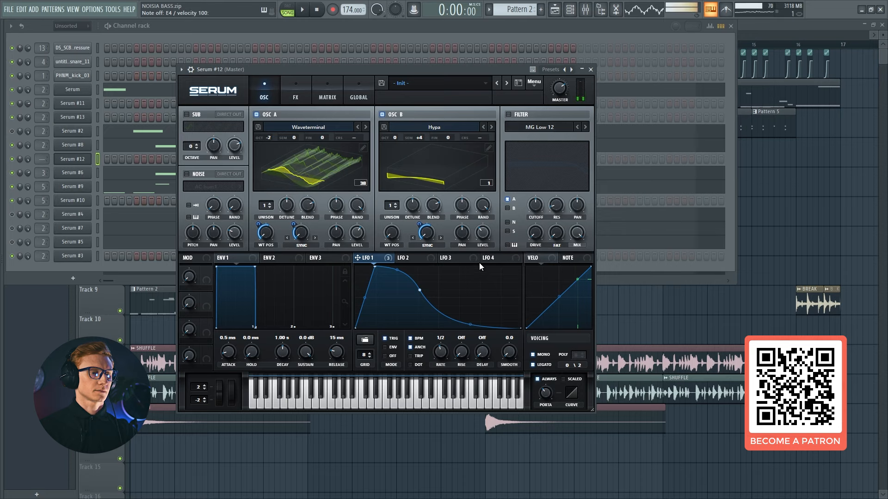
- Enable the sub oscillator at octave -2 and modulate its level from 0% with LFO 1
click(187, 115)
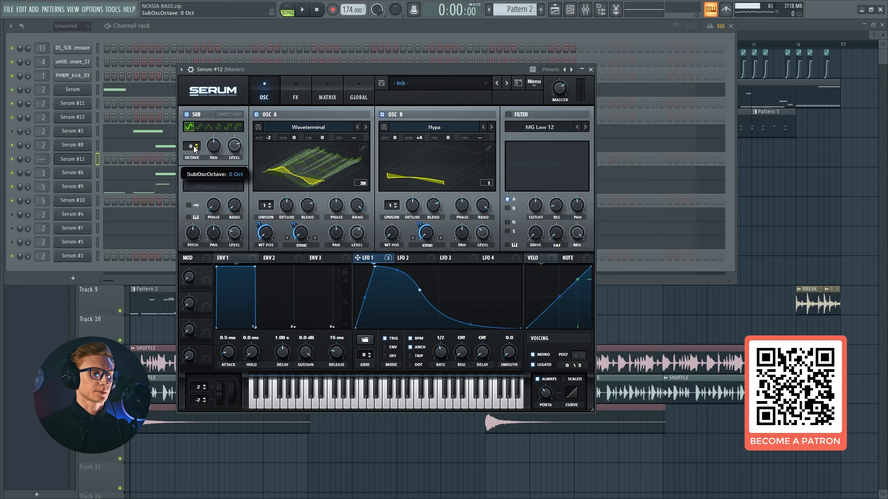
drag(195, 147, 195, 154)
key(c)
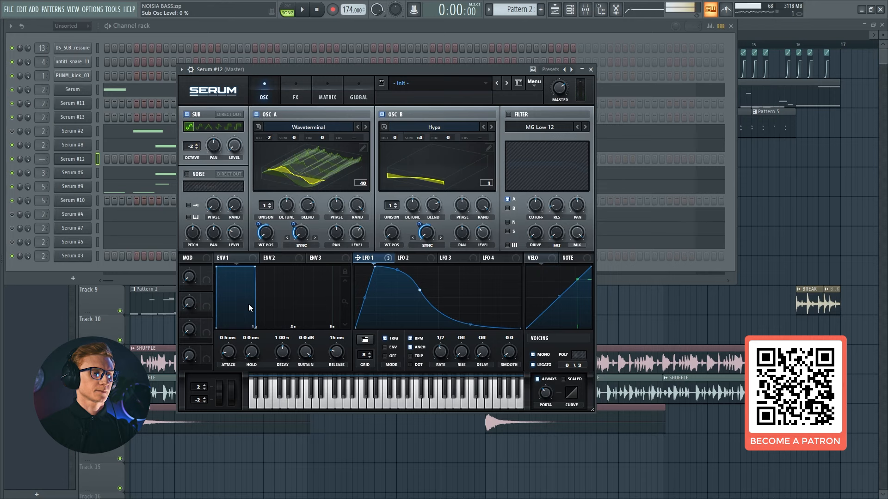
drag(250, 148, 228, 154)
key(c)
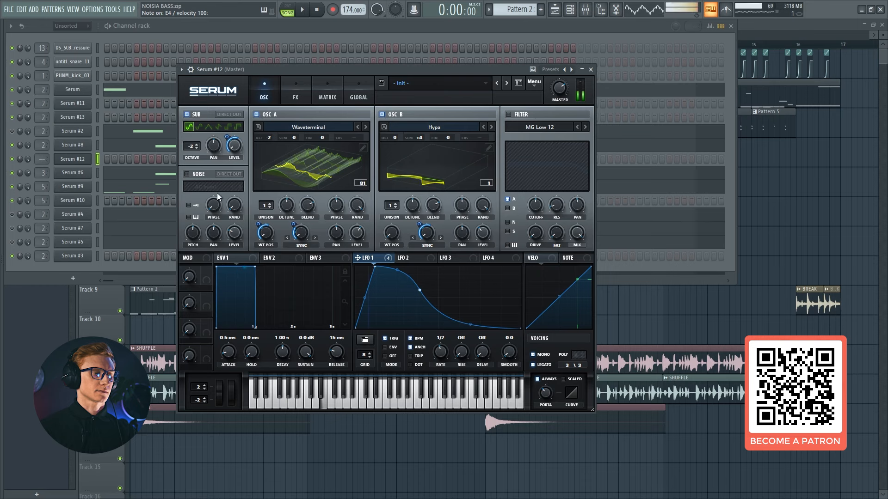
- Enable the noise oscillator with AC hum1 and modulate its level from 0% with LFO 1
click(198, 173)
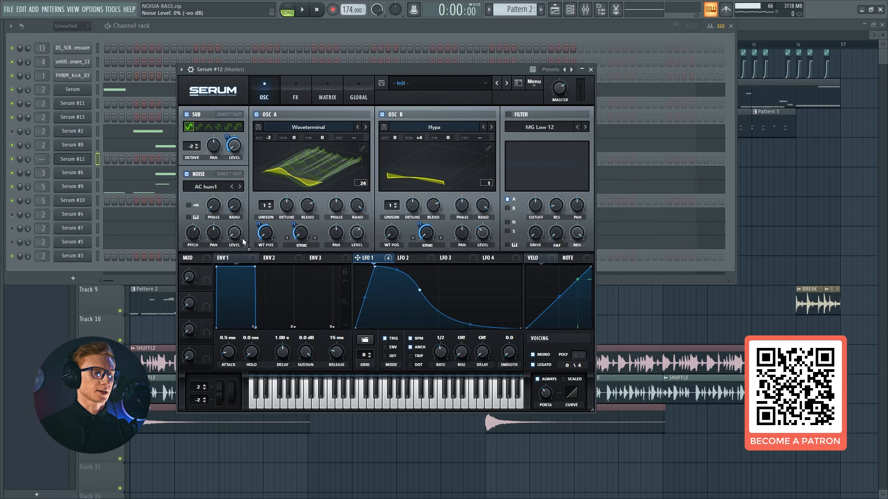
mouse_move(230, 230)
mouse_down()
mouse_move(225, 242)
mouse_move(228, 225)
mouse_up()
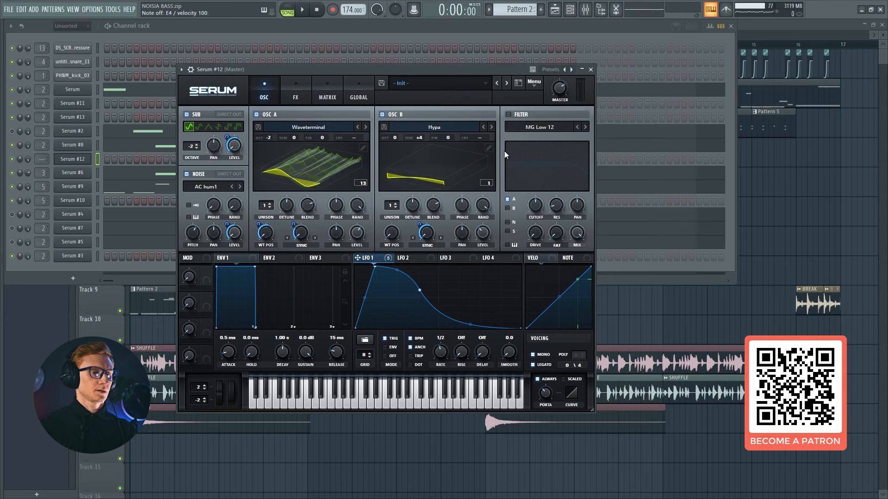
- Enable the filter, choose the HN 12 multi type and keep oscillator A routed through it
click(515, 113)
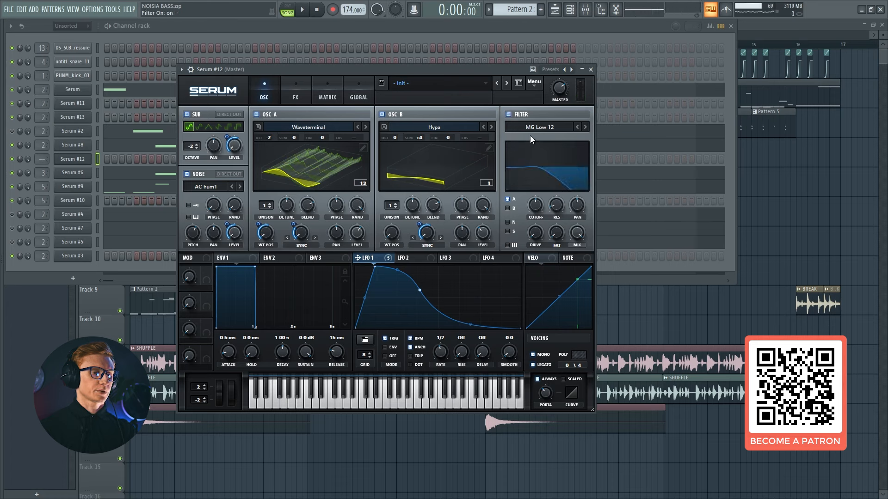
click(531, 134)
mouse_move(540, 151)
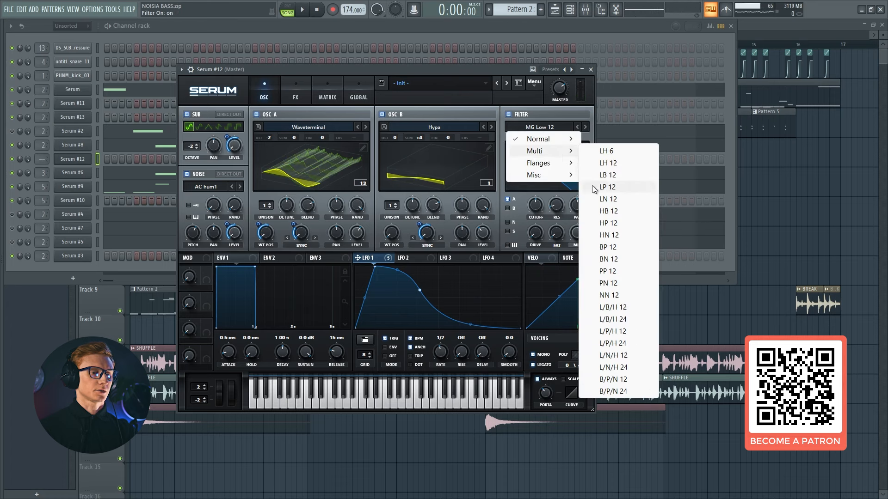
click(608, 235)
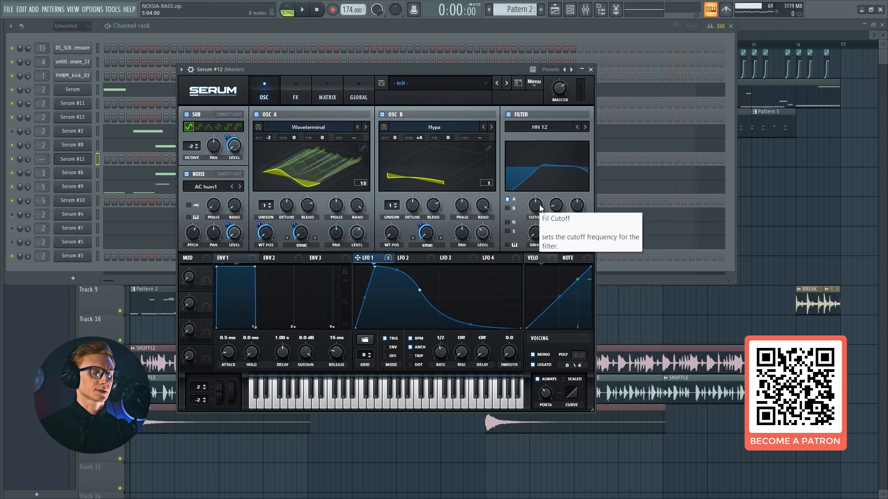
click(513, 201)
click(513, 199)
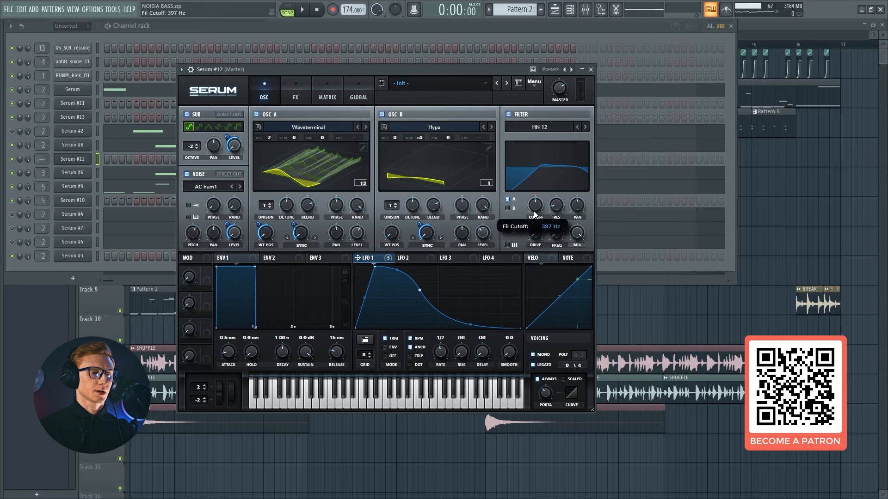
- Lower the filter cutoff to 8 Hz and modulate the filter's cutoff and frequency with LFO 1, using -45 for the frequency
drag(533, 210, 533, 245)
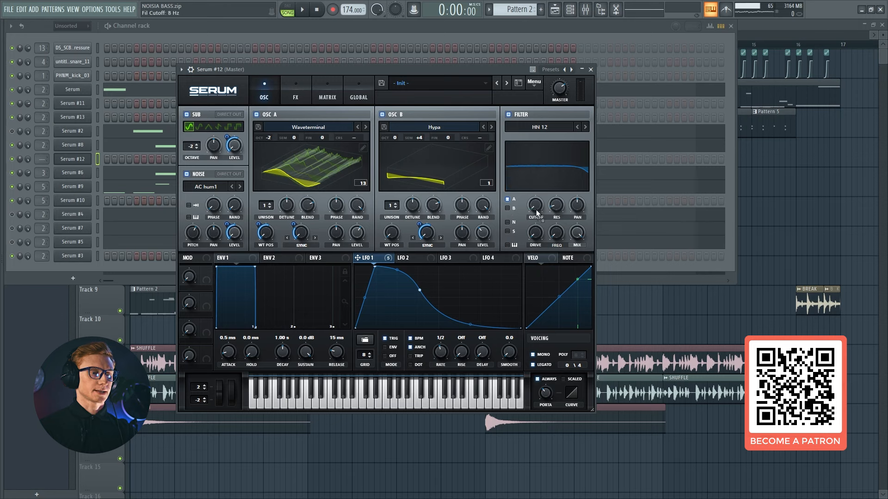
drag(537, 213, 525, 210)
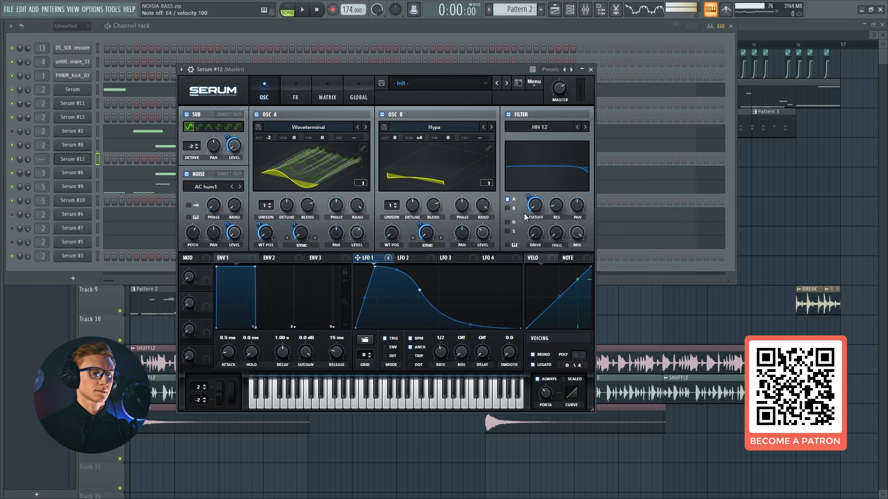
drag(528, 196, 551, 244)
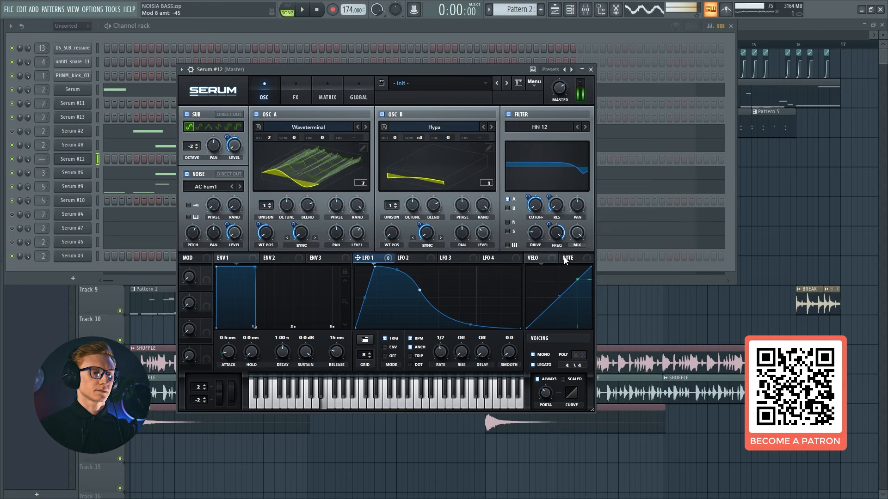
- Bypass and re-enable the oscillator page's filter to compare the sound with and without it
click(512, 116)
click(512, 115)
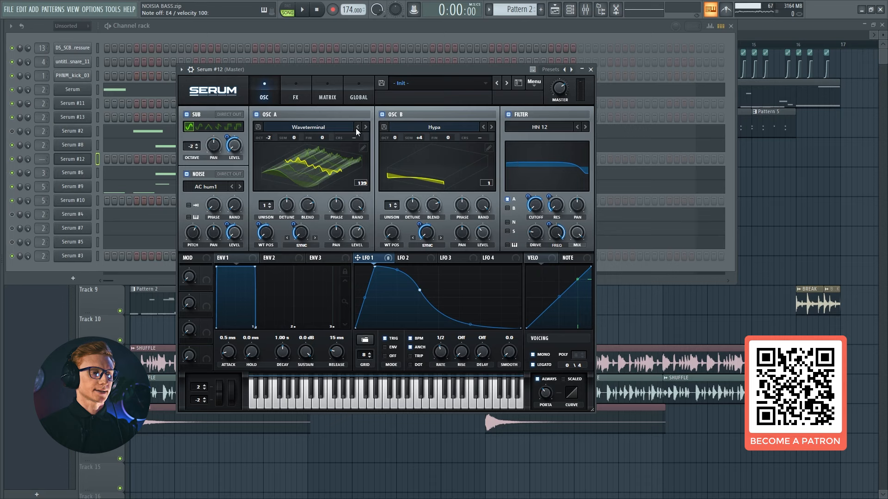
- Enable the Hyper/Dimension effect with hyper mix about 17%, dimension size 20% and dimension mix 11%
click(298, 90)
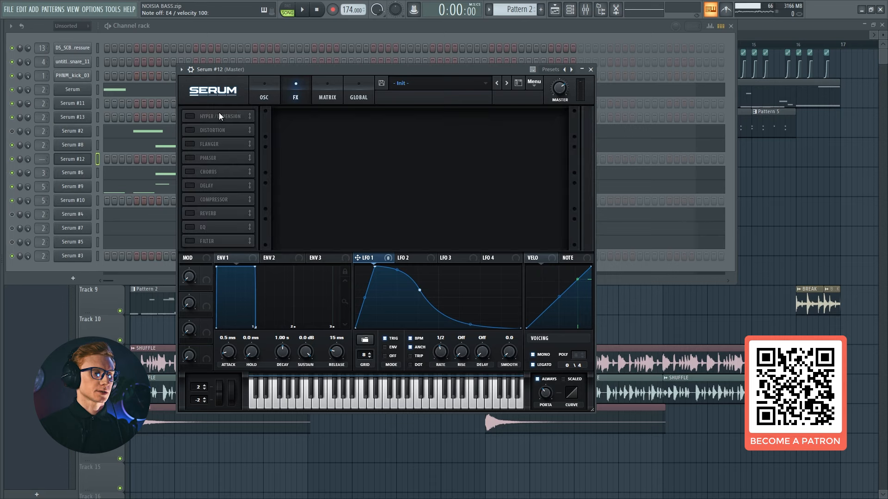
click(190, 116)
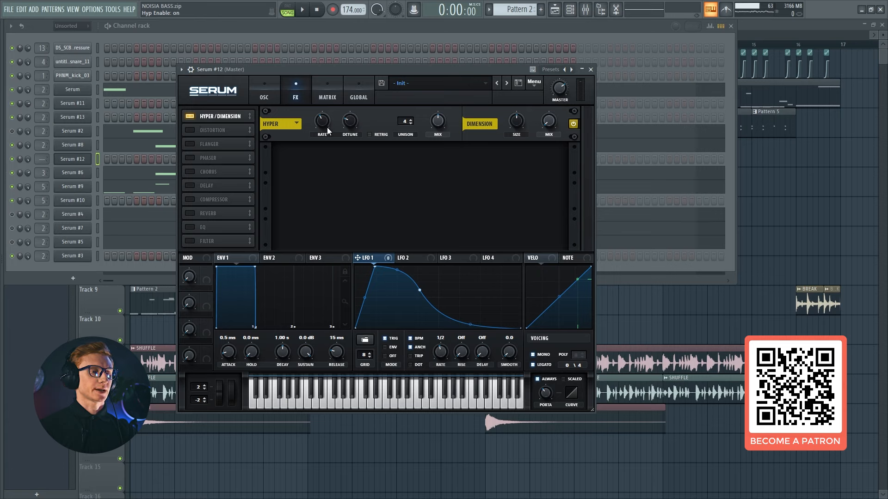
mouse_move(436, 127)
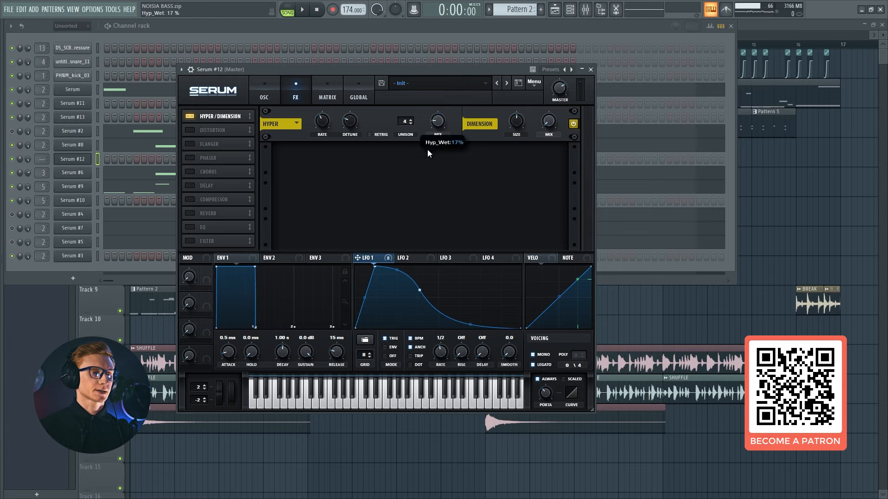
mouse_move(513, 135)
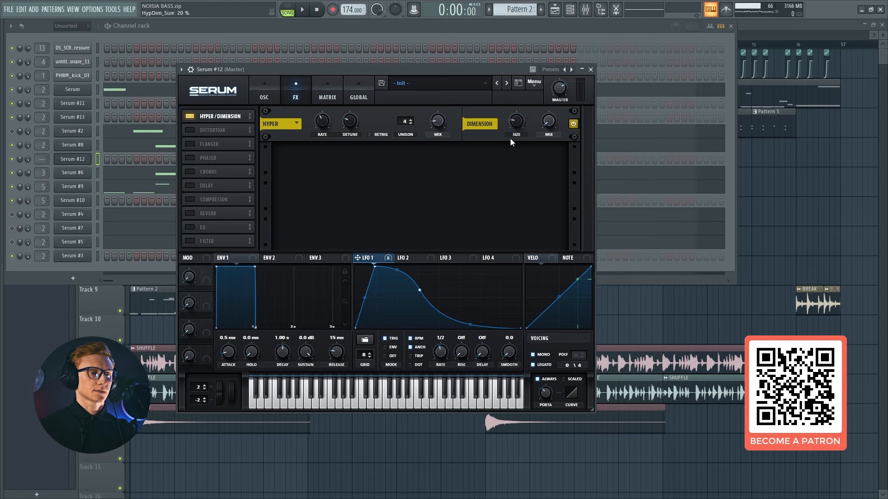
mouse_move(553, 122)
drag(553, 121, 554, 113)
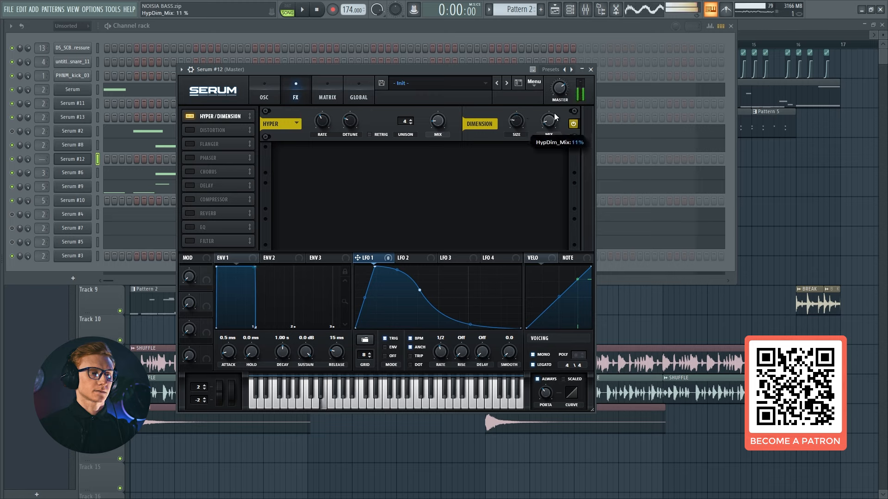
- Enable the distortion effect with the Tube type and raise its drive
click(190, 131)
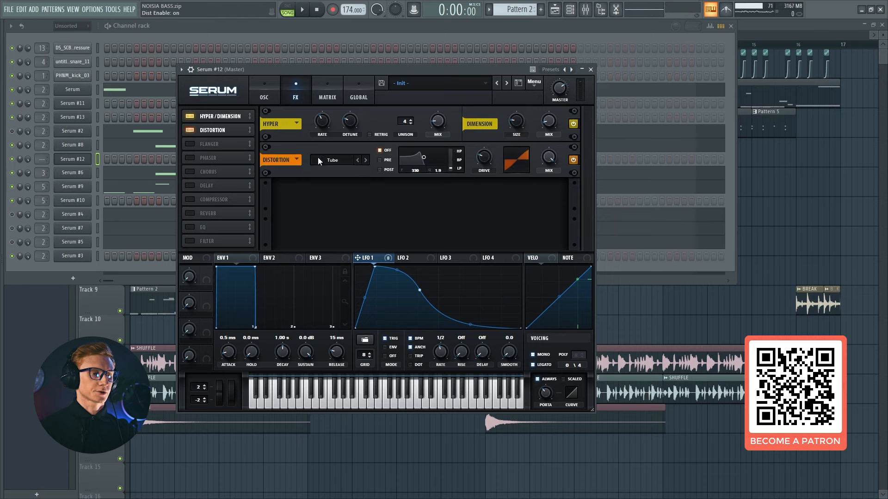
click(331, 162)
click(354, 172)
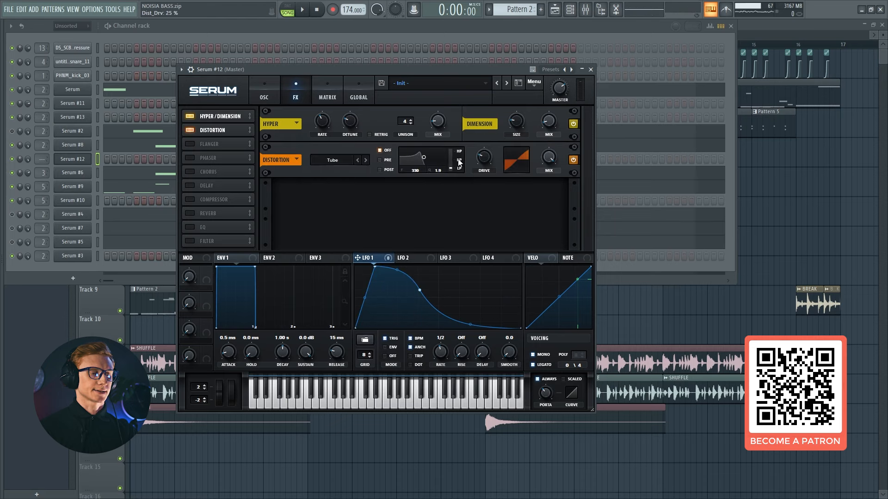
drag(486, 155, 485, 154)
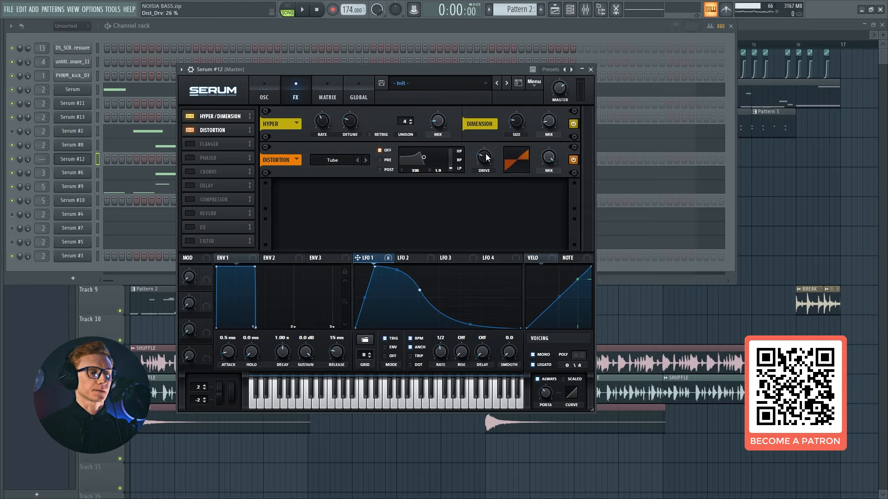
key(c)
drag(490, 147, 501, 123)
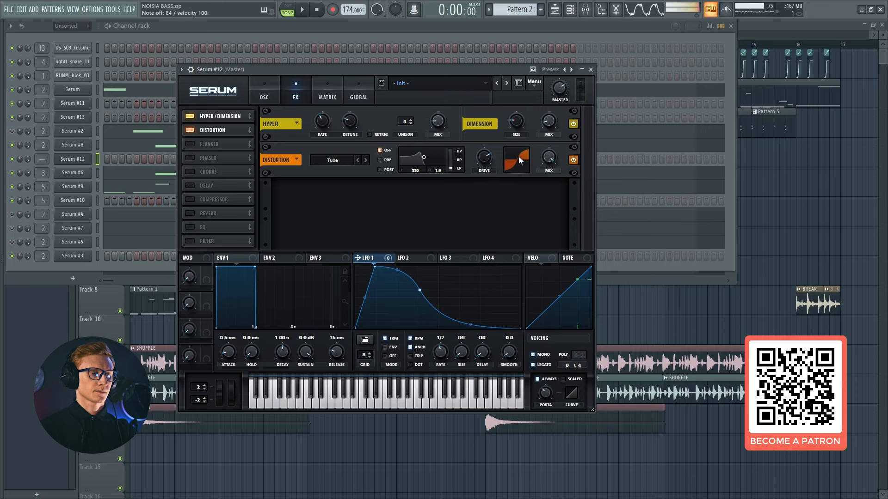
- Enable the flanger, phaser and chorus with reduced mix levels, giving the chorus a 30% mix and 1.8 ms depth
click(190, 144)
click(190, 158)
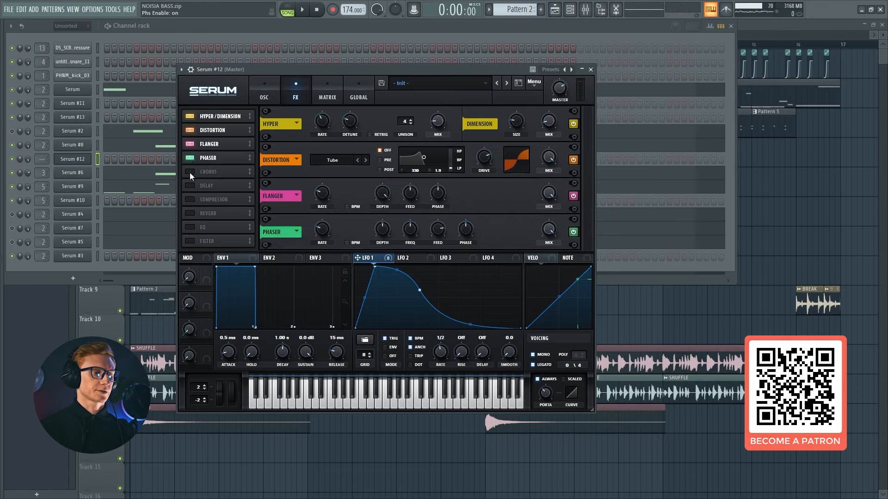
click(190, 172)
scroll(217, 154, down, 2)
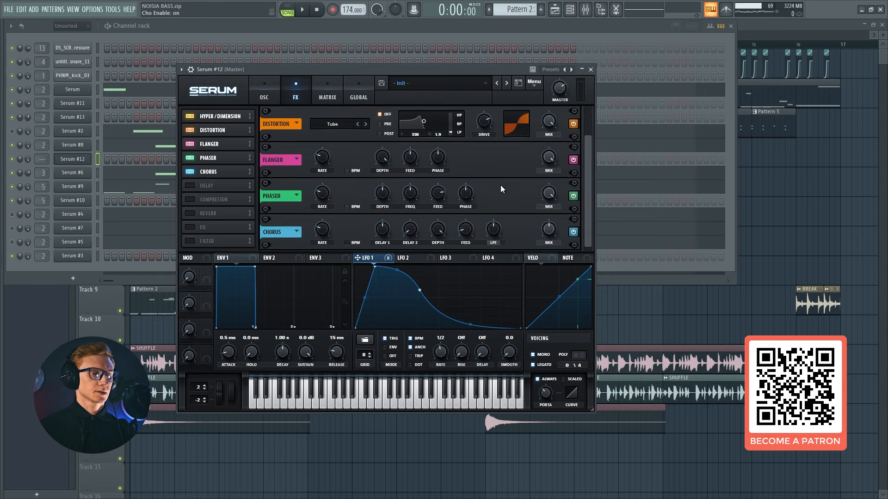
drag(544, 171, 522, 245)
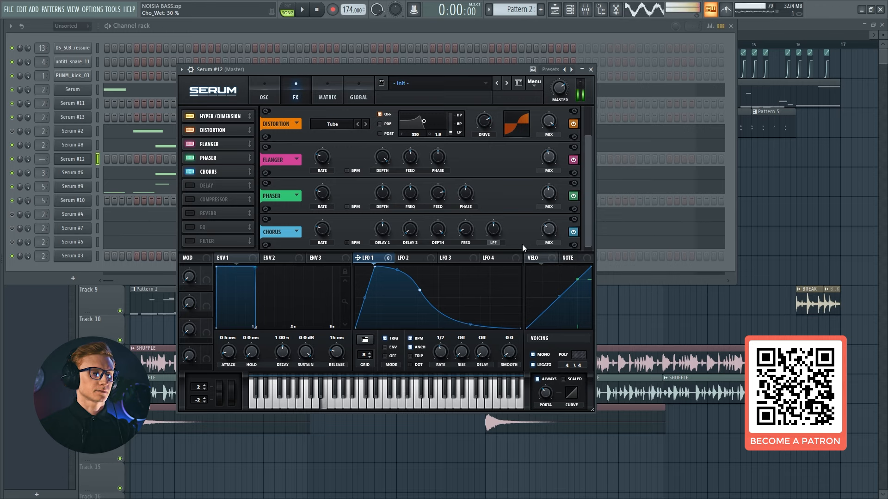
mouse_move(439, 230)
mouse_down()
mouse_move(425, 310)
mouse_move(436, 228)
mouse_up()
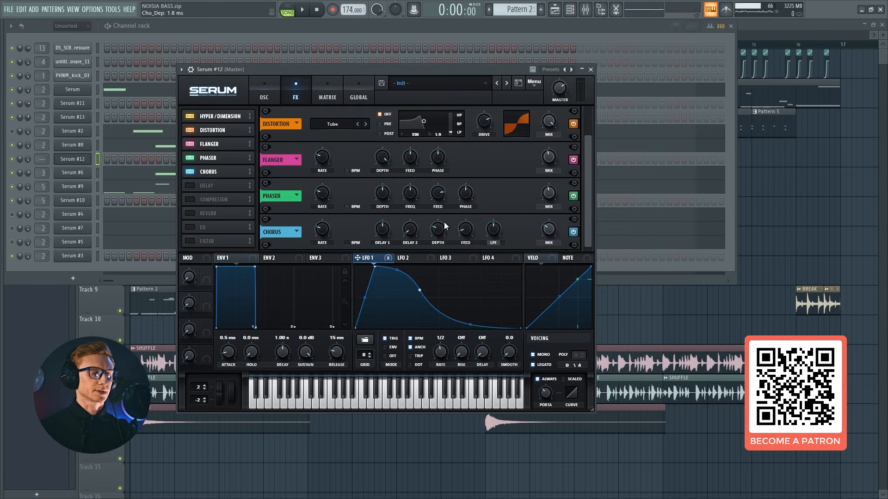
- Enable the compressor ahead of the delay in multiband mode, raise its gain and set its high band to about 78%
click(189, 201)
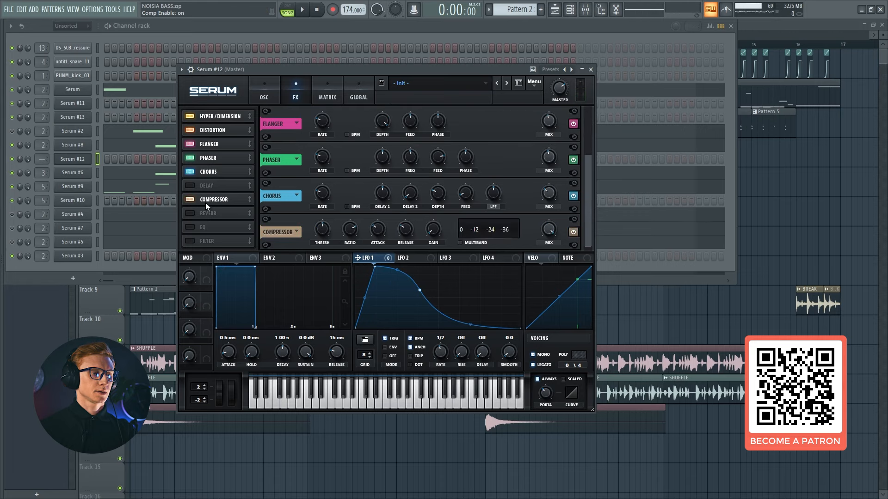
click(473, 243)
mouse_move(437, 229)
mouse_down()
mouse_move(454, 205)
mouse_move(437, 224)
mouse_up()
scroll(437, 225, down, 2)
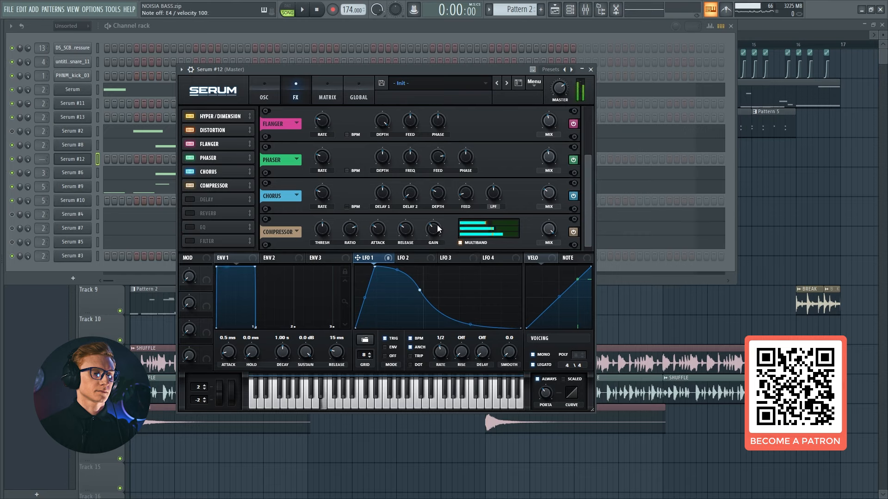
key(c)
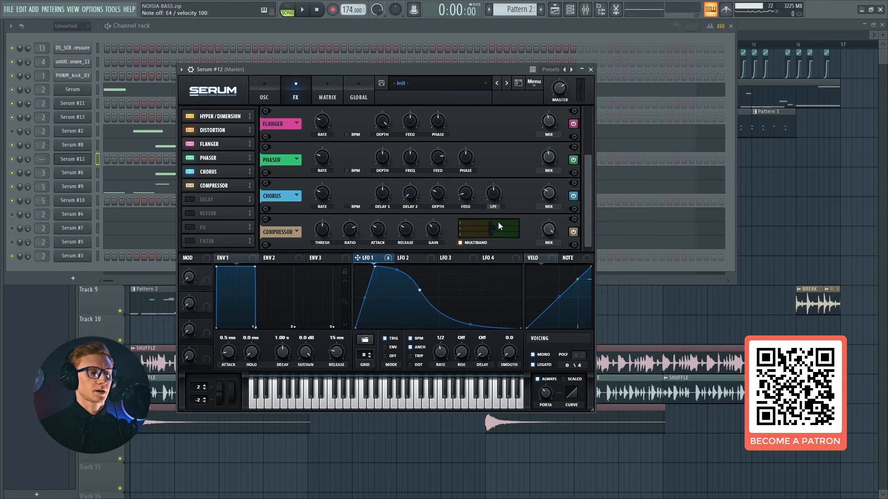
mouse_move(494, 222)
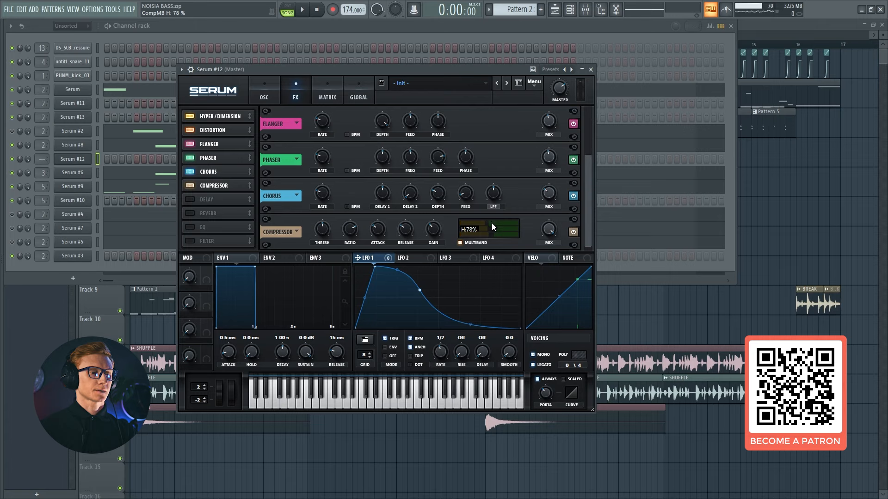
key(v)
key(v)
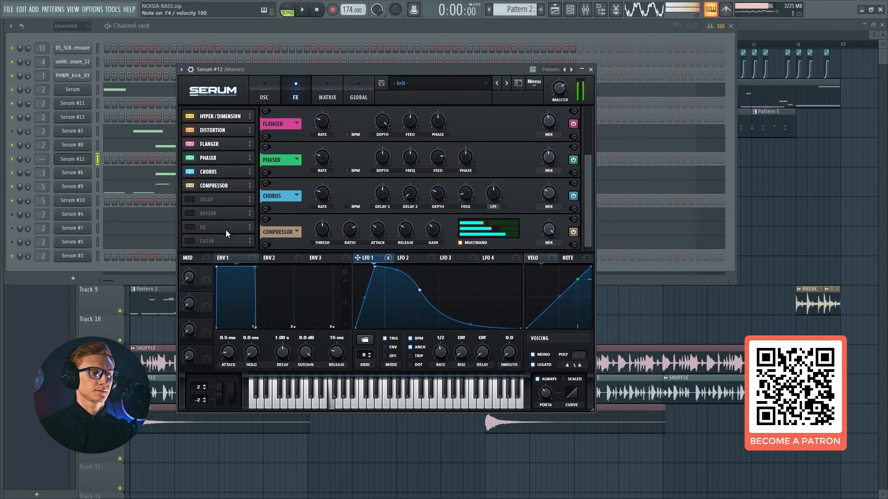
- Enable the EQ directly after the compressor and set LFO 2 to trigger mode with a 1/2 rate
click(207, 228)
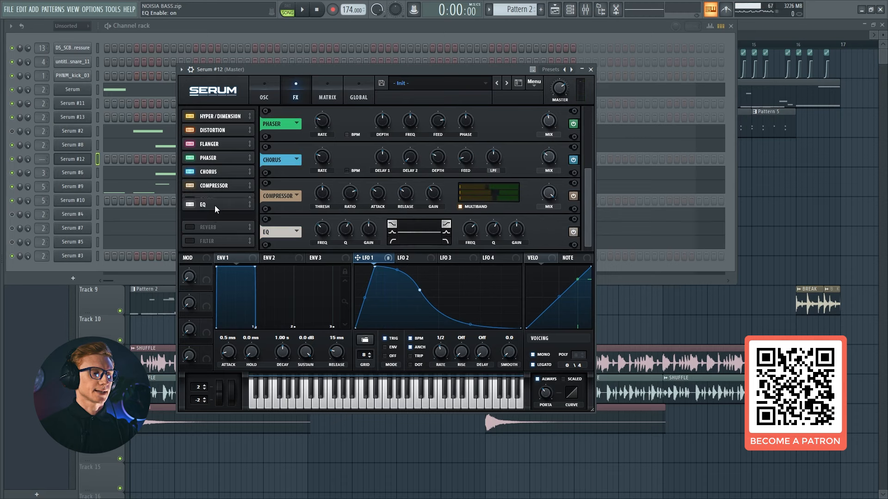
click(412, 257)
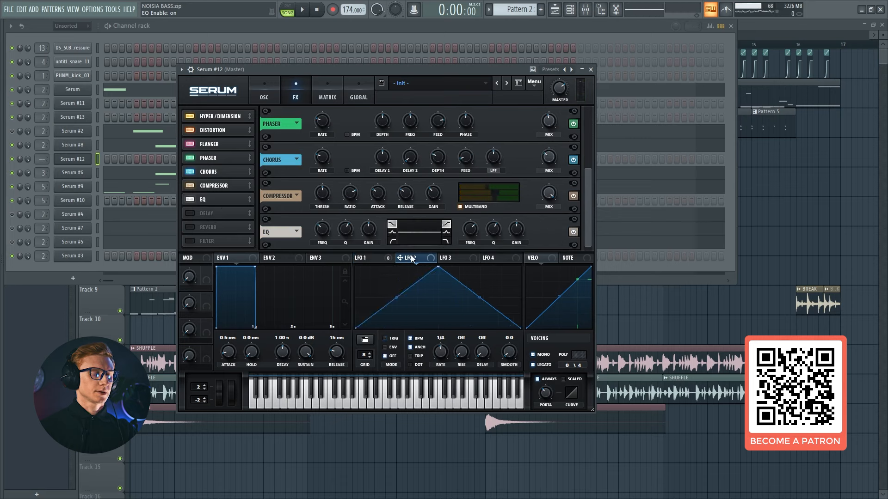
click(386, 339)
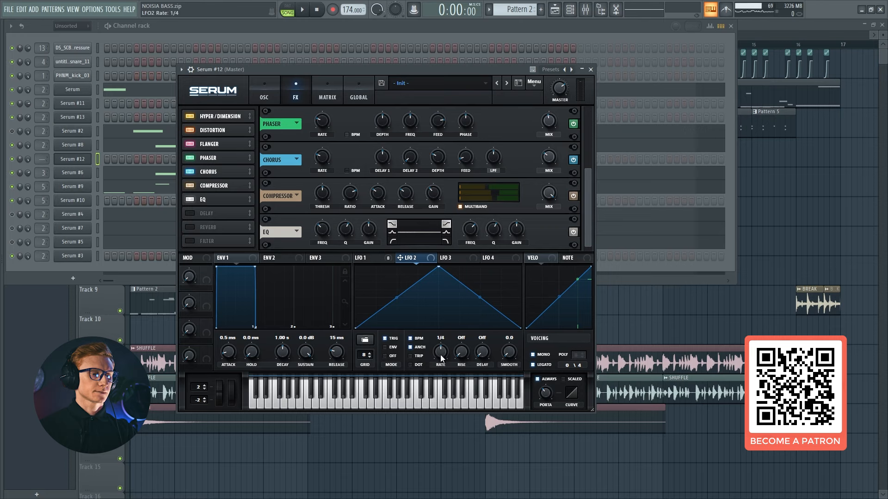
key(c)
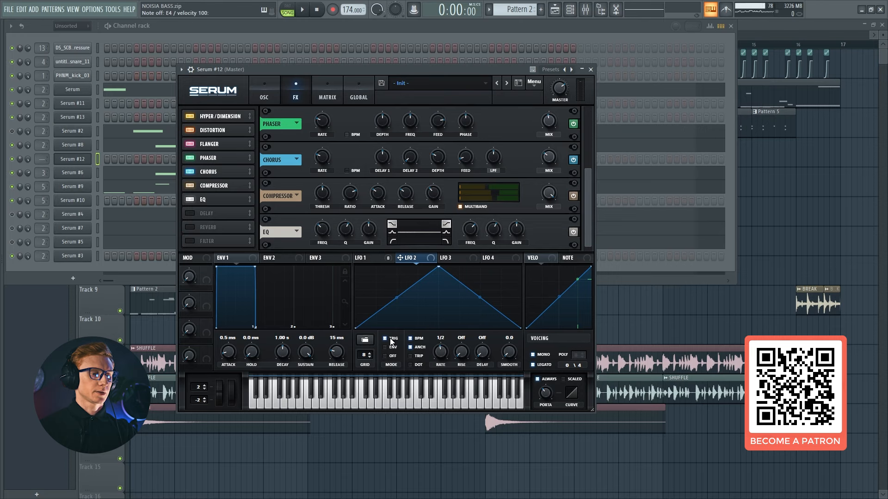
- Set both EQ bands to peak shapes and modulate the low band's lowered frequency with LFO 2, using 35% Q and more gain
click(393, 232)
click(446, 233)
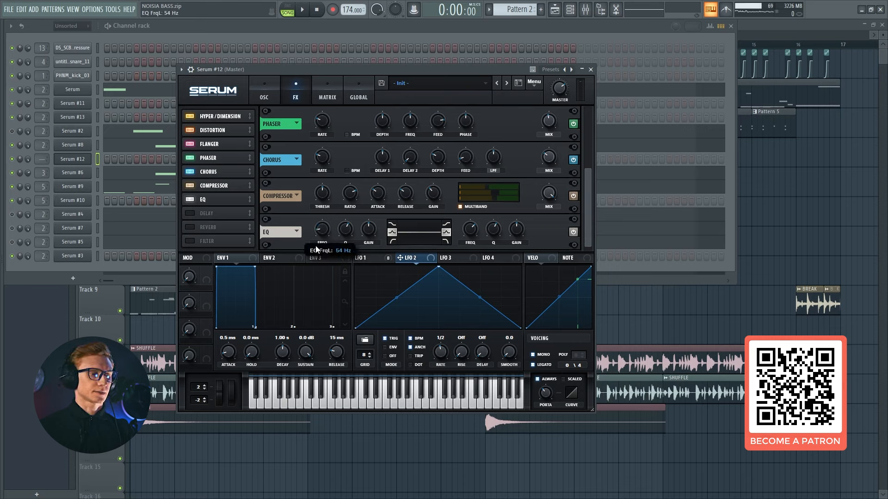
drag(316, 250, 316, 255)
key(c)
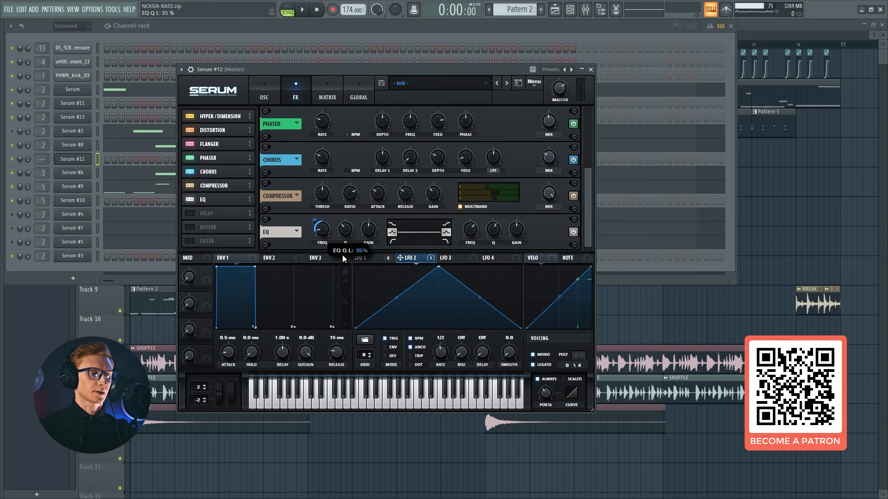
drag(373, 227, 382, 224)
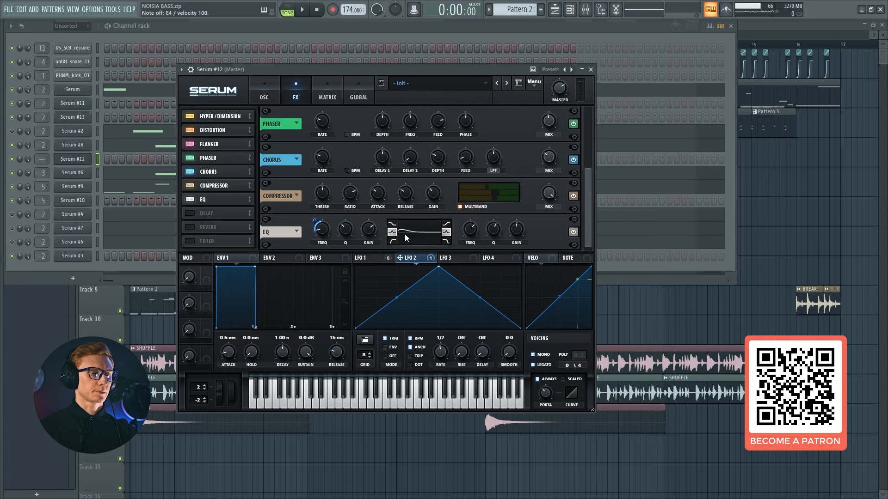
- Set the EQ's high band to 2167 Hz and modulate that frequency with LFO 2, using 35% Q and more gain
key(c)
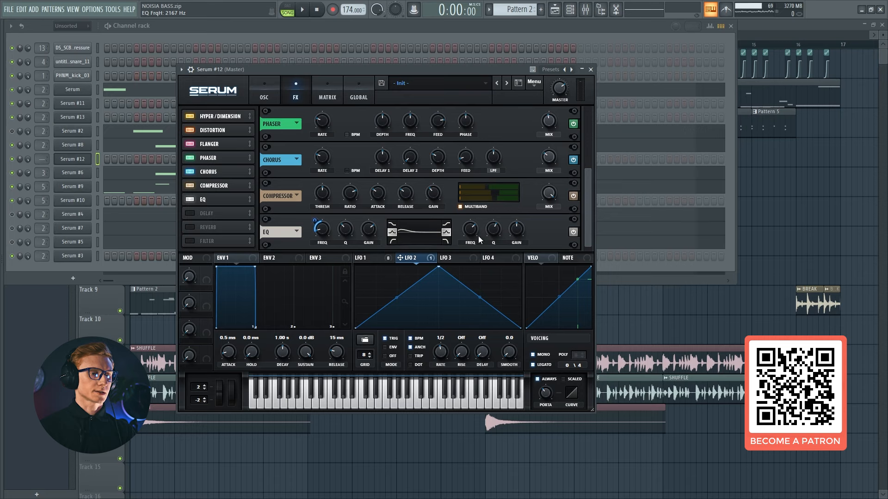
drag(407, 258, 460, 234)
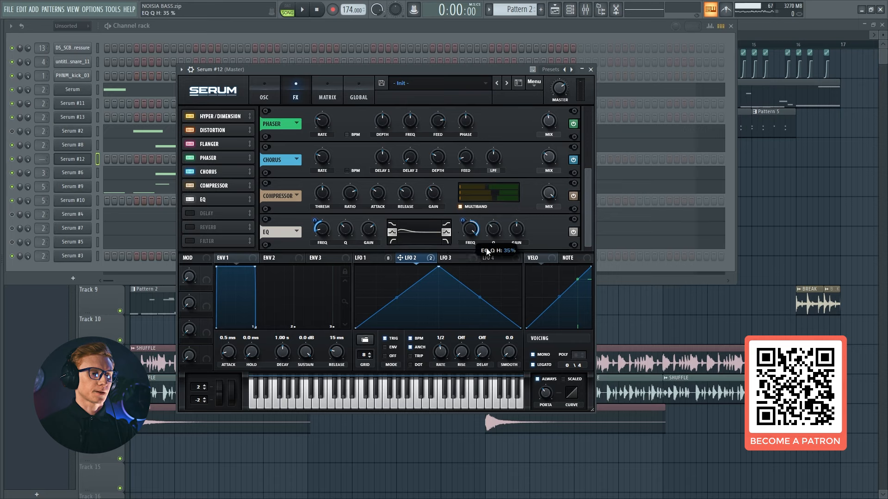
drag(519, 234, 524, 218)
- Bypass and re-enable the EQ to compare the sound with and without it
click(193, 199)
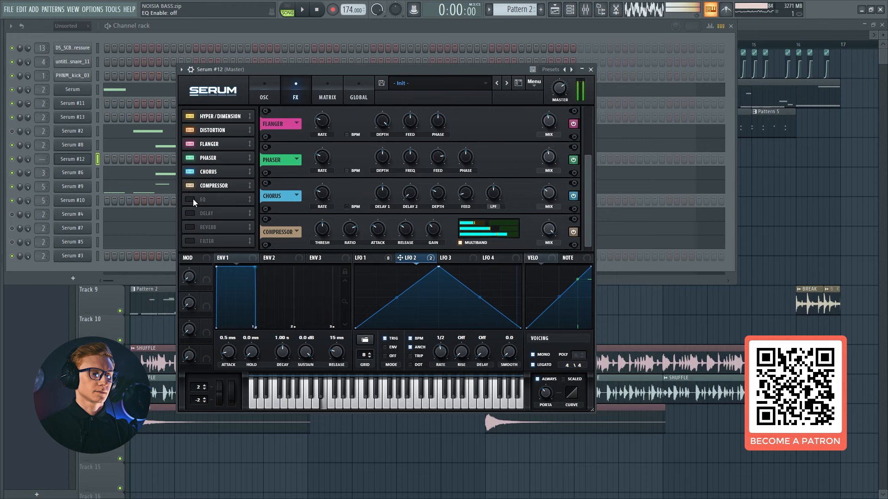
click(193, 199)
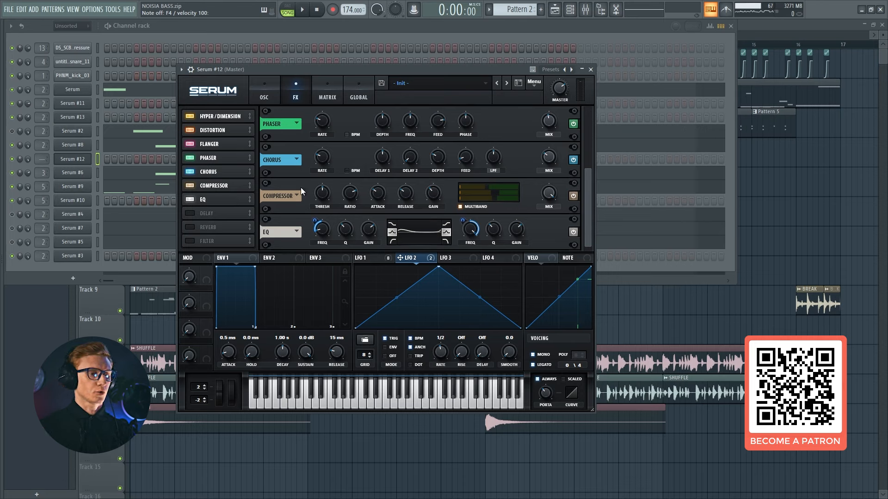
- Enable the FX filter directly after the EQ, choose the HN 12 type and lower its cutoff to 8 Hz
click(210, 238)
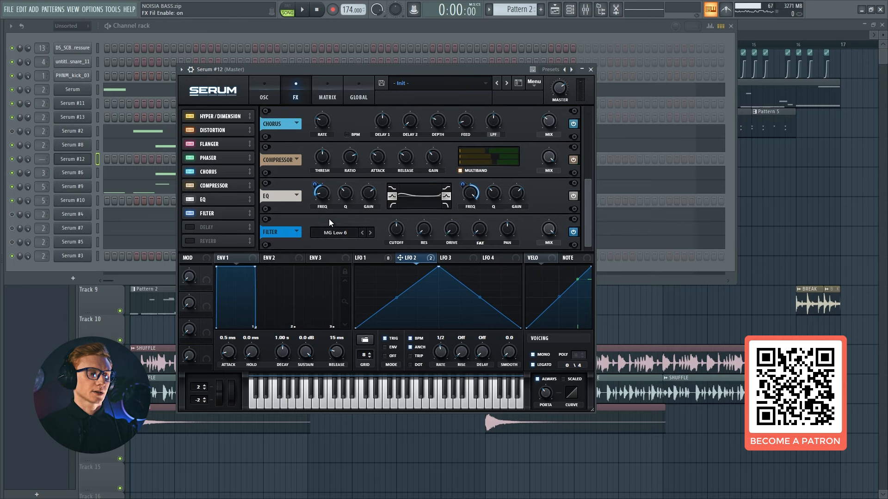
click(334, 233)
mouse_move(374, 262)
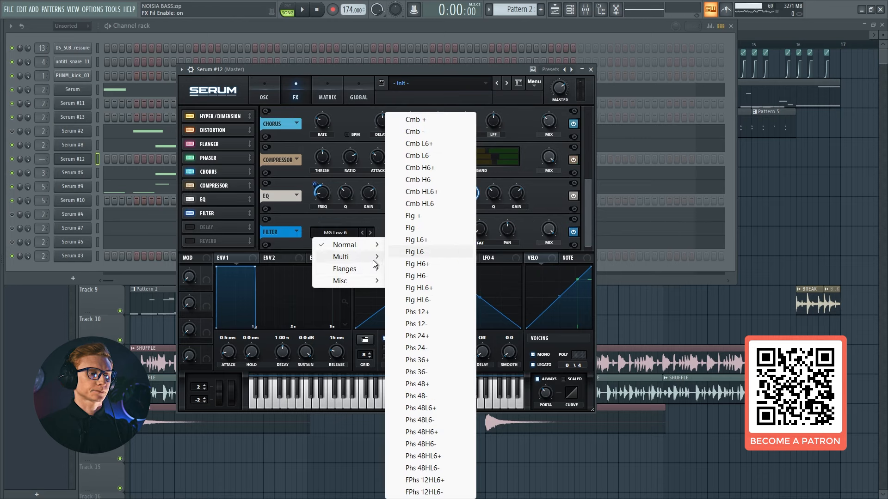
click(421, 77)
mouse_move(396, 234)
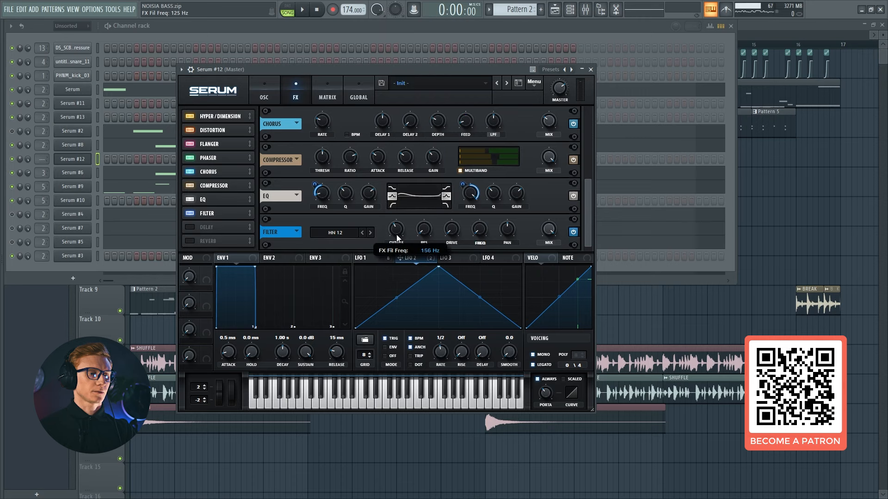
- Modulate the FX filter's cutoff and resonance with LFO 1, using an amount of 39 for the resonance
click(377, 260)
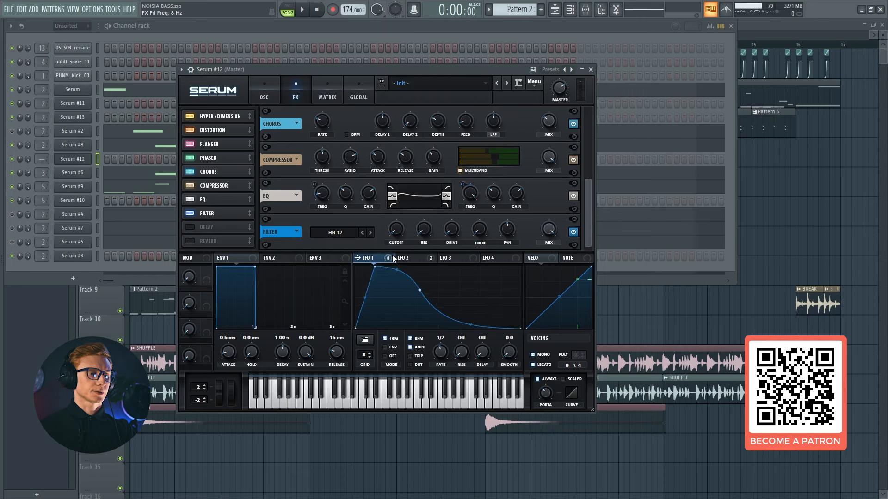
drag(387, 258, 412, 241)
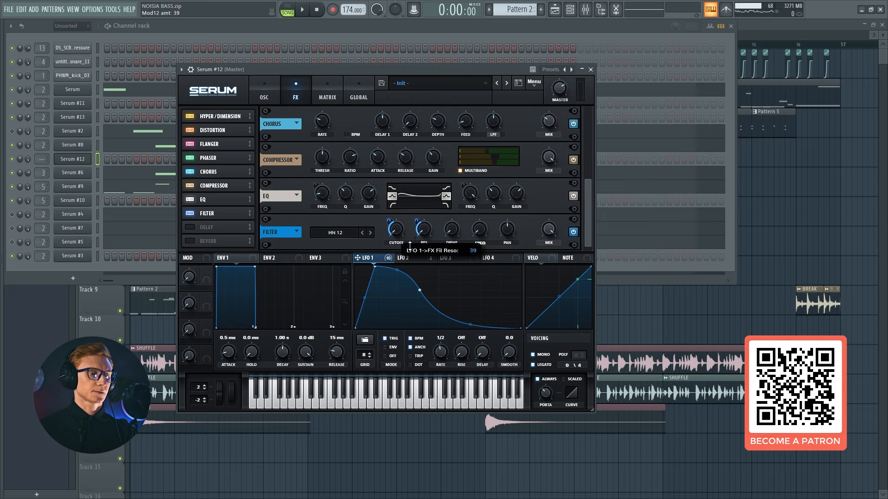
- Set the FX filter's drive to 26%, modulate its Freq control with LFO 1 at an amount of -52, and audition the sound
key(c)
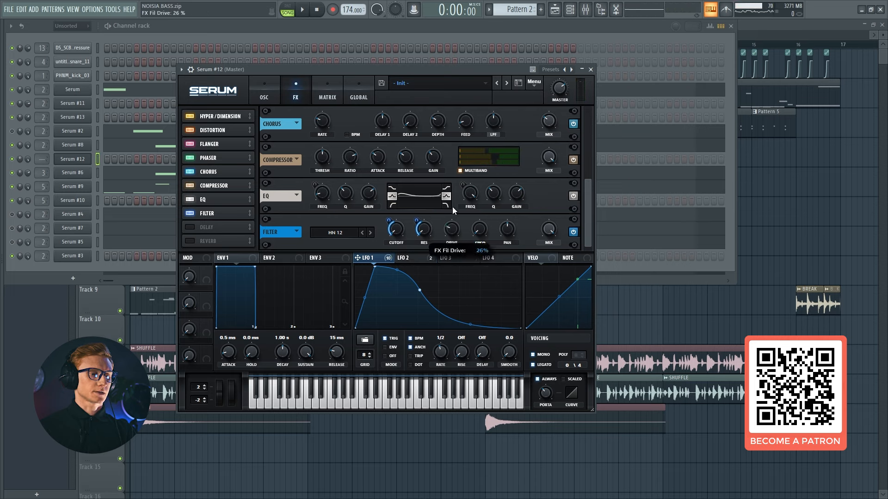
key(c)
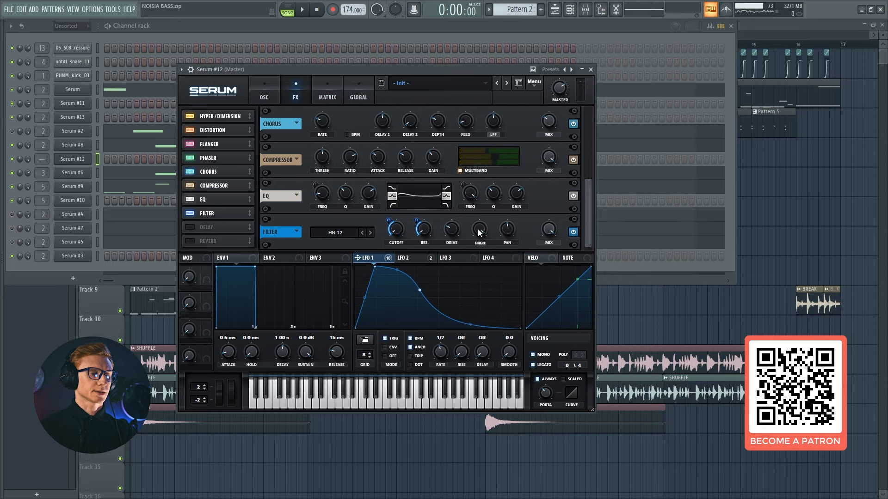
drag(475, 225, 470, 250)
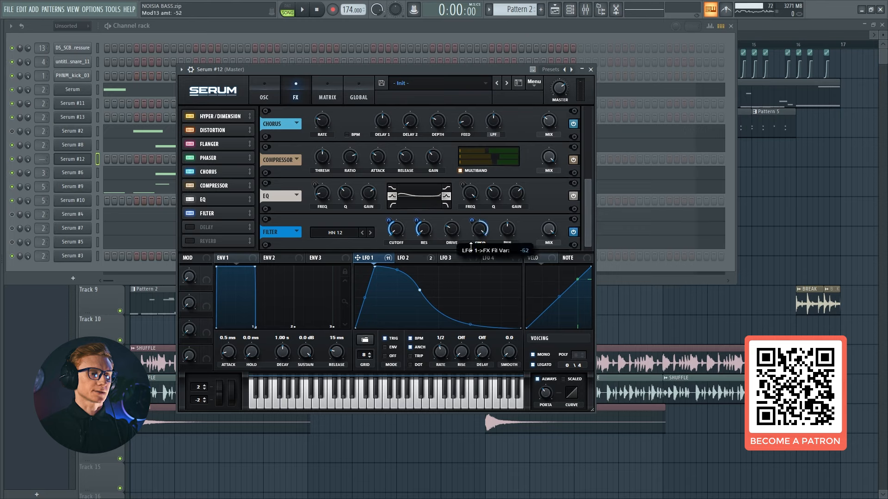
key(c)
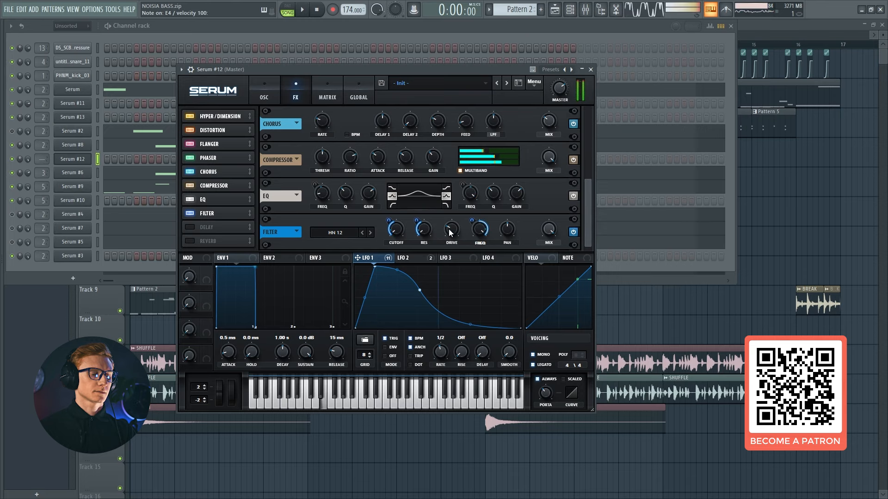
key(v)
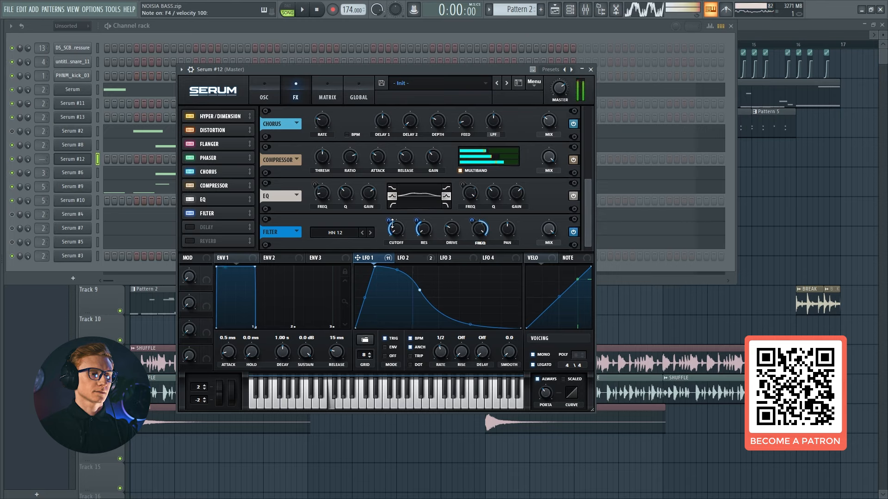
- Show the free slots of the modulation matrix and move LFO 3's peak close to the start of its cycle
click(327, 98)
scroll(372, 212, down, 5)
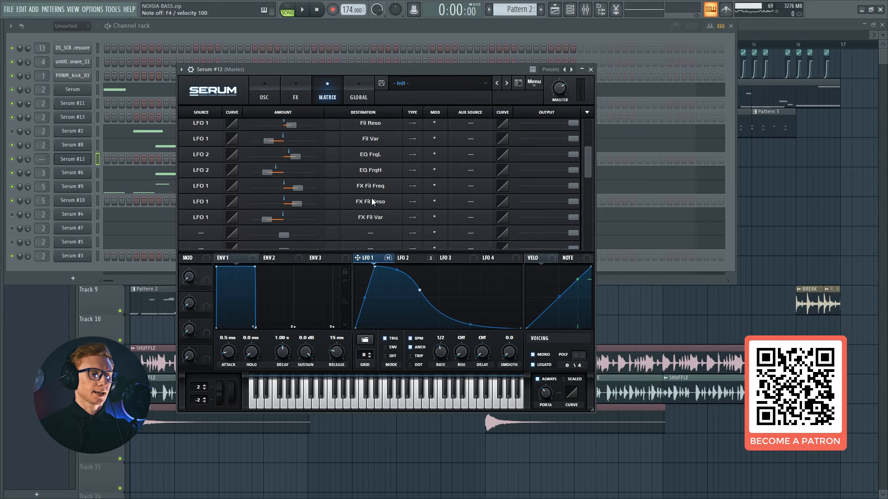
scroll(373, 201, down, 2)
click(446, 259)
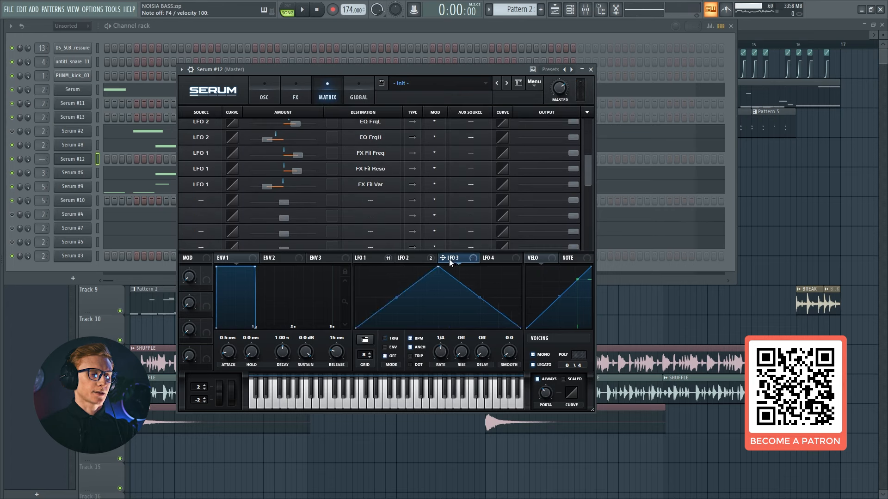
drag(439, 267, 373, 267)
- Assign LFO 3 as the source and global master tuning as the destination in the first empty matrix slot
click(366, 199)
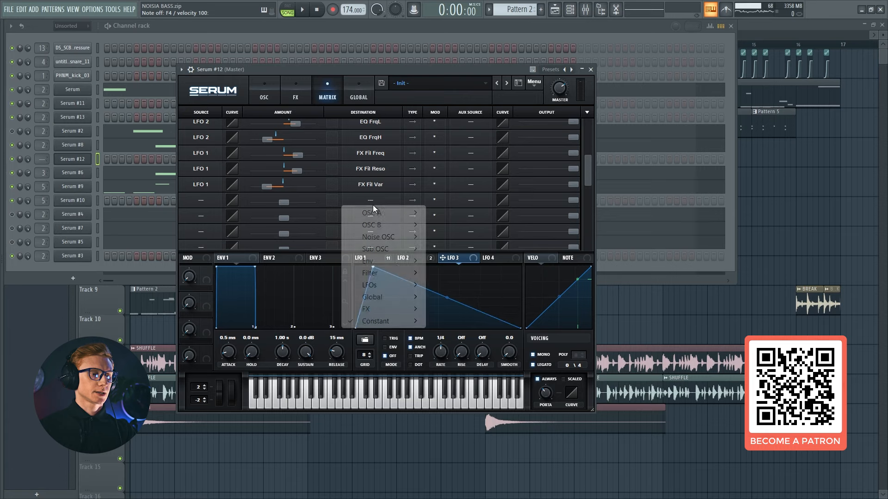
mouse_move(389, 297)
click(456, 297)
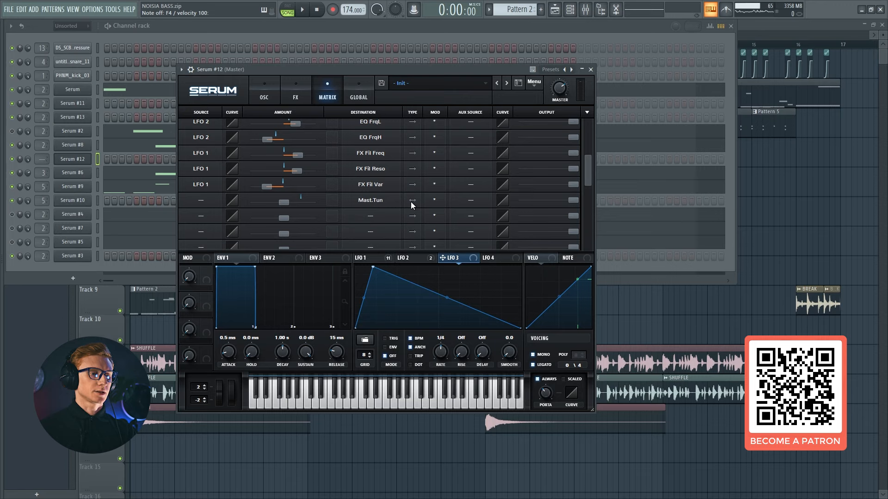
click(204, 203)
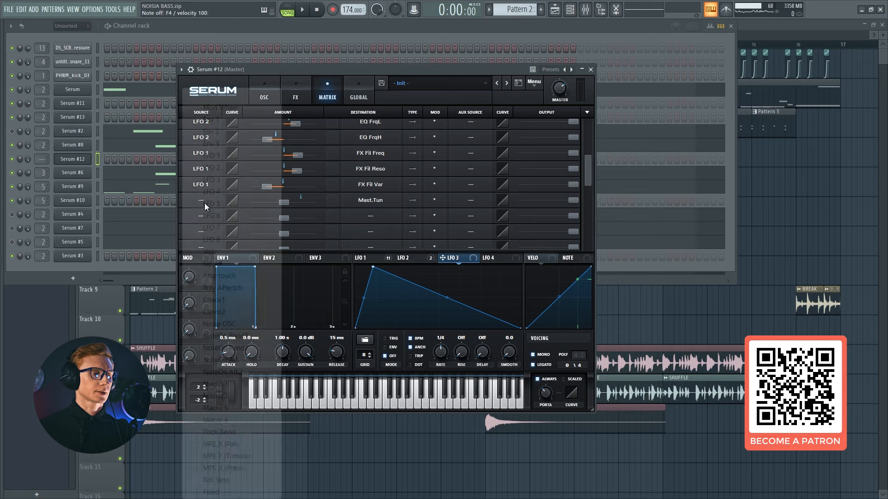
click(211, 180)
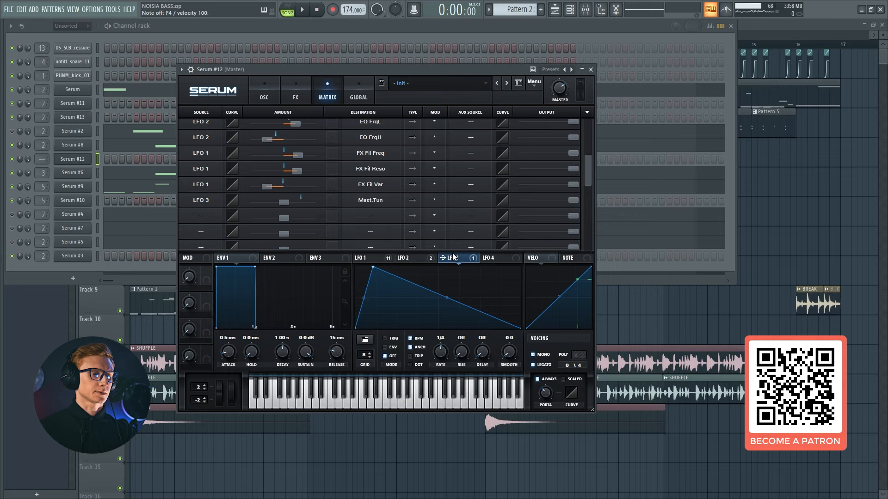
- Shape LFO 3 into a sharp initial spike with steep decay, use TRIG mode and a 1/2 rate, and set its master tuning amount to 8
drag(371, 270, 367, 271)
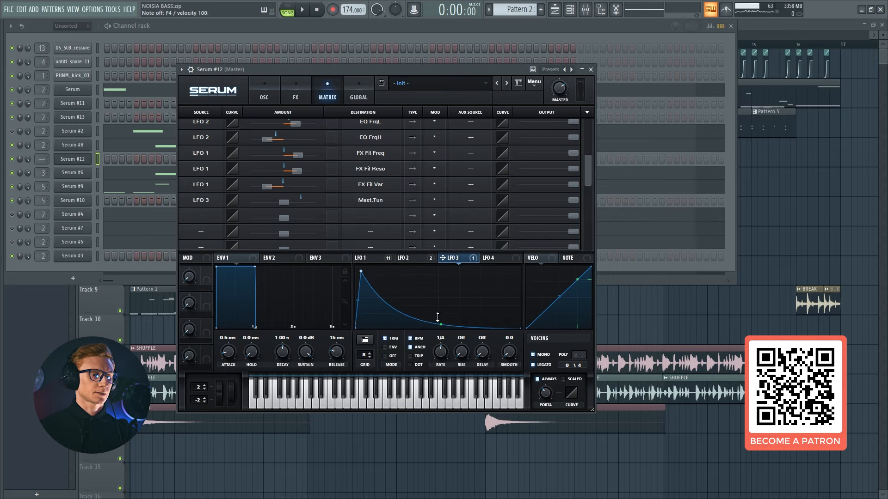
drag(437, 318, 430, 330)
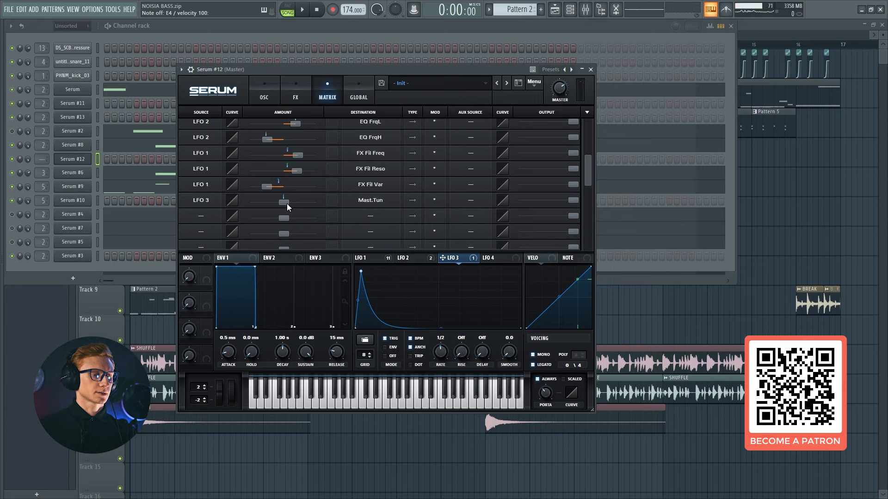
drag(287, 203, 288, 203)
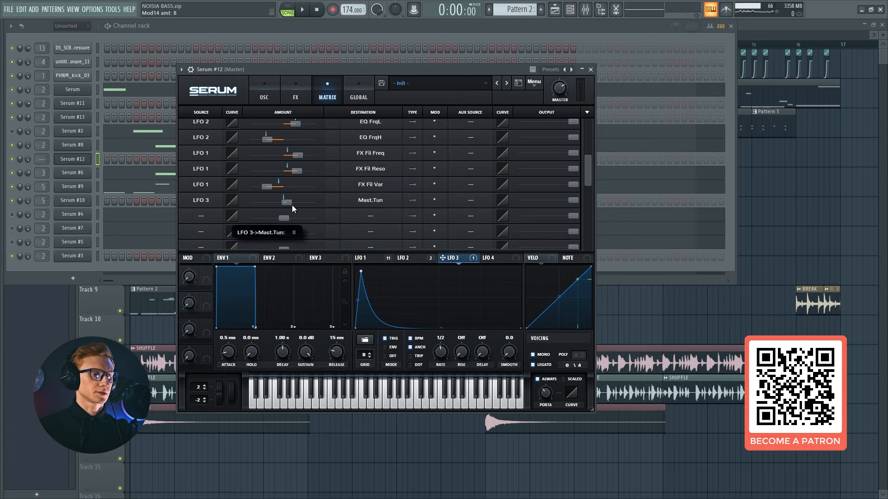
key(c)
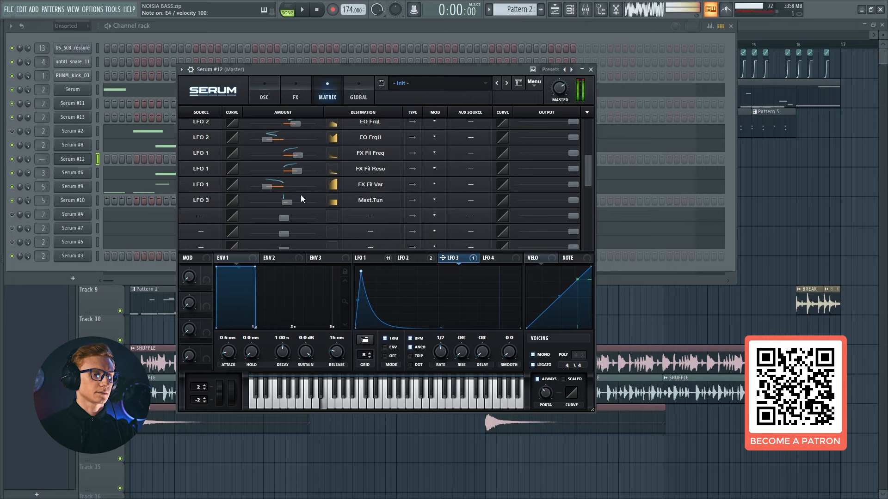
mouse_move(362, 274)
mouse_down()
mouse_move(374, 262)
mouse_move(359, 268)
mouse_up()
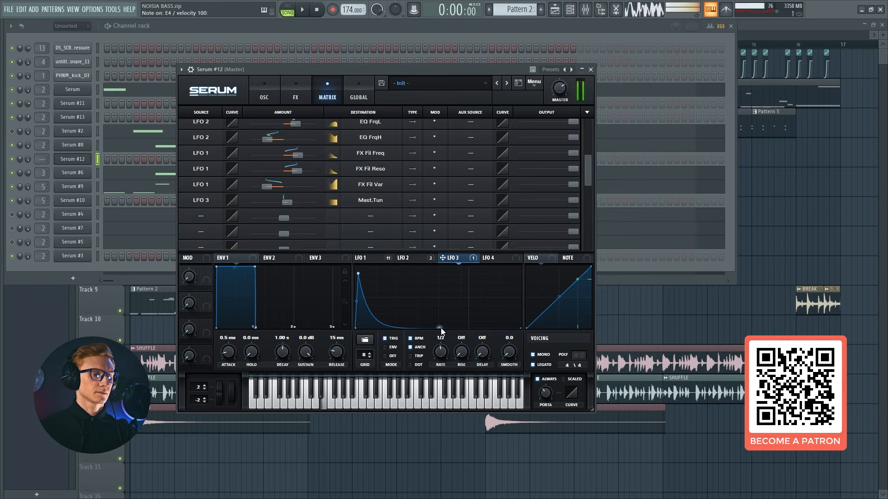
drag(441, 328, 440, 324)
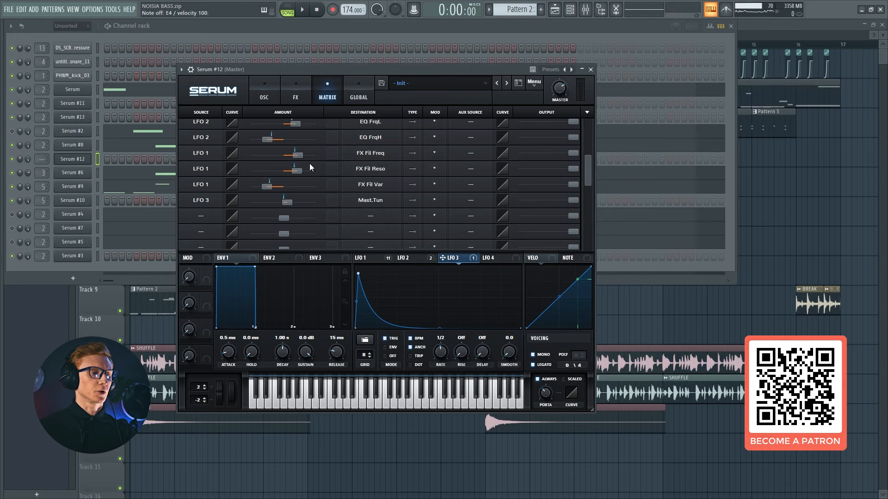
- Route the Serum #12 channel to mixer insert 2 and review the OTT settings on that insert
click(296, 96)
click(78, 159)
key(v)
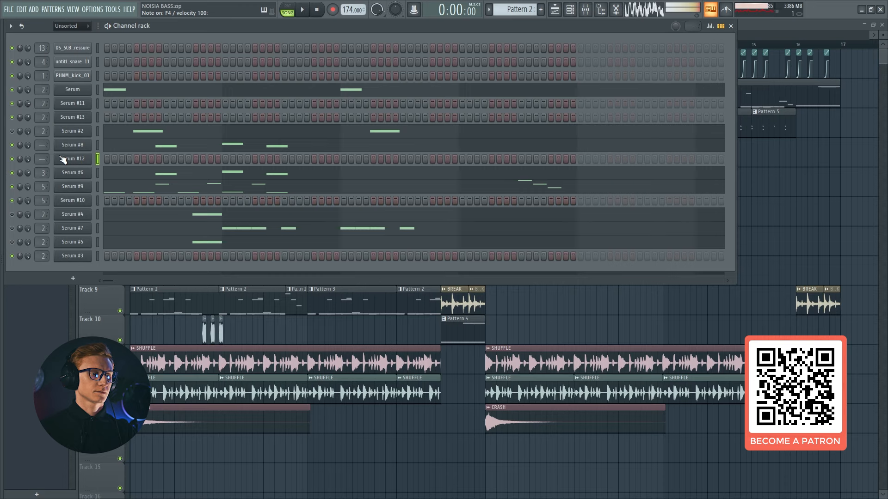
scroll(38, 159, up, 1)
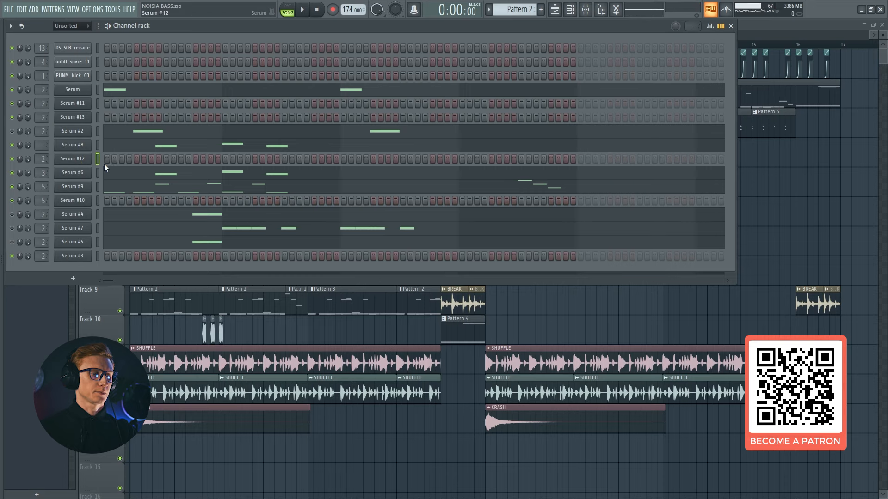
key(F9)
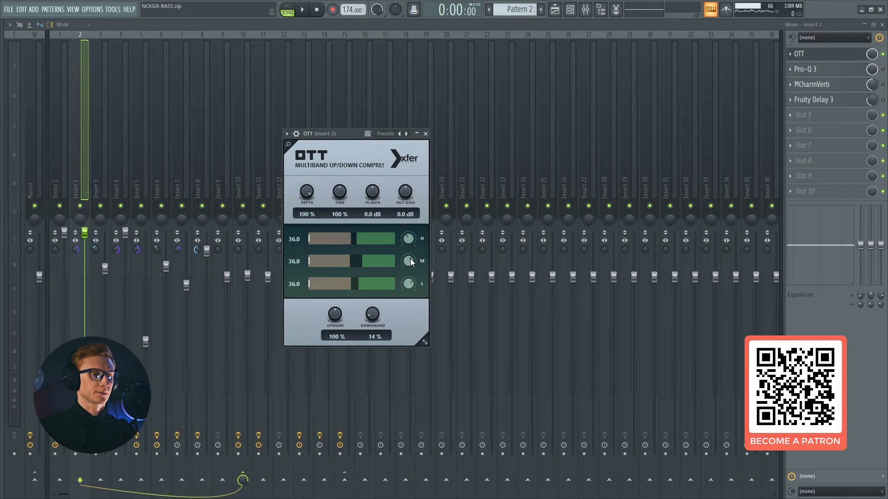
click(839, 54)
- Enable Pro-Q 3 after OTT on insert 2 and examine its low cut and lowest bell band
click(882, 70)
click(861, 69)
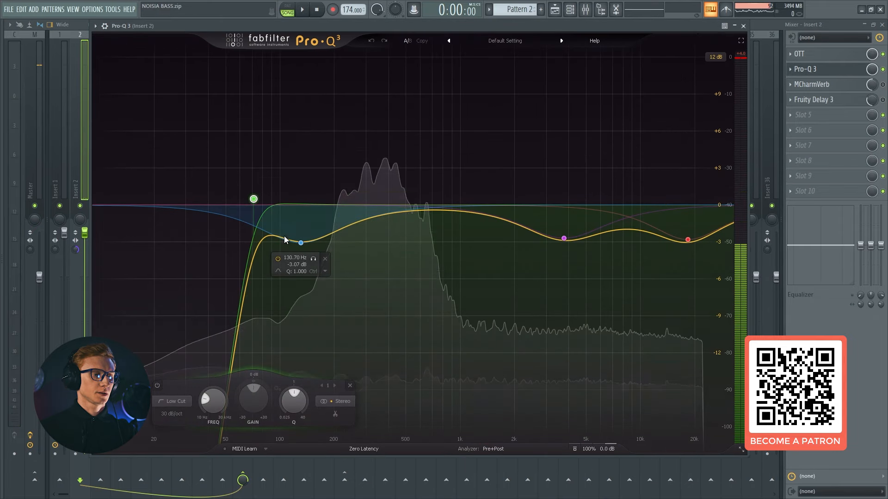
mouse_move(258, 203)
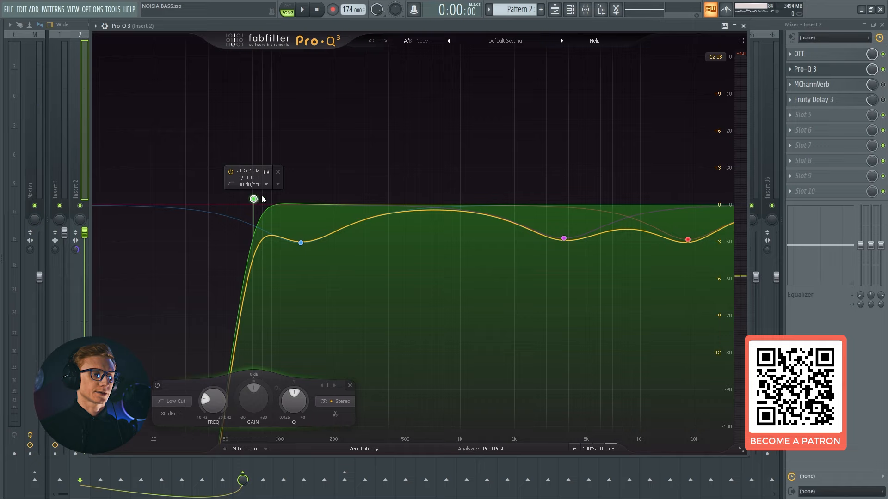
mouse_move(301, 244)
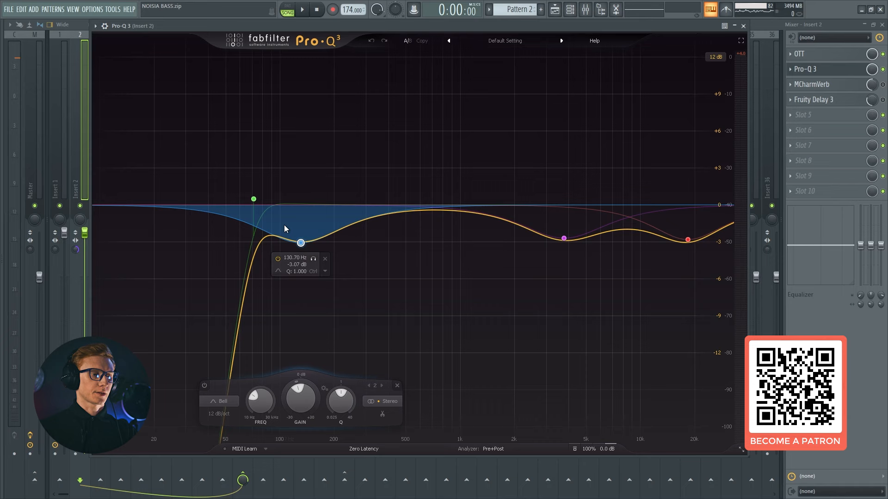
- Try boosting Pro-Q 3's lowest bell band to +8.70 dB while playing a note, and undo the boost
key(v)
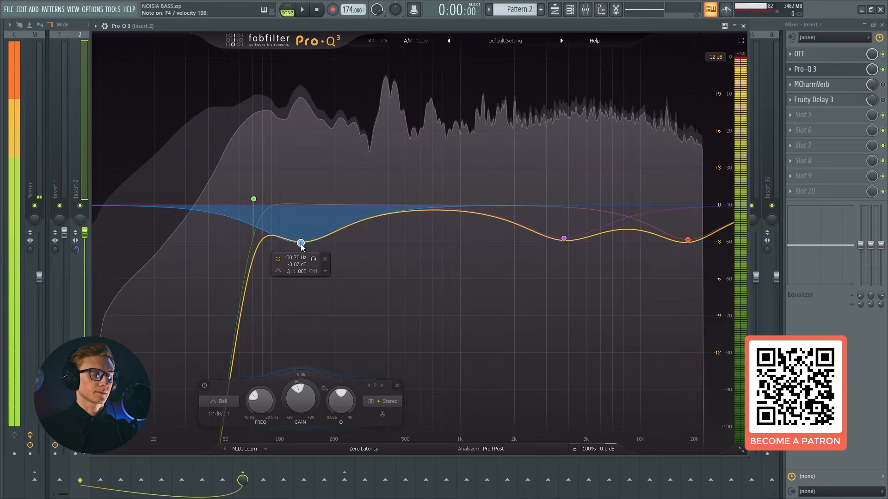
drag(301, 244, 307, 101)
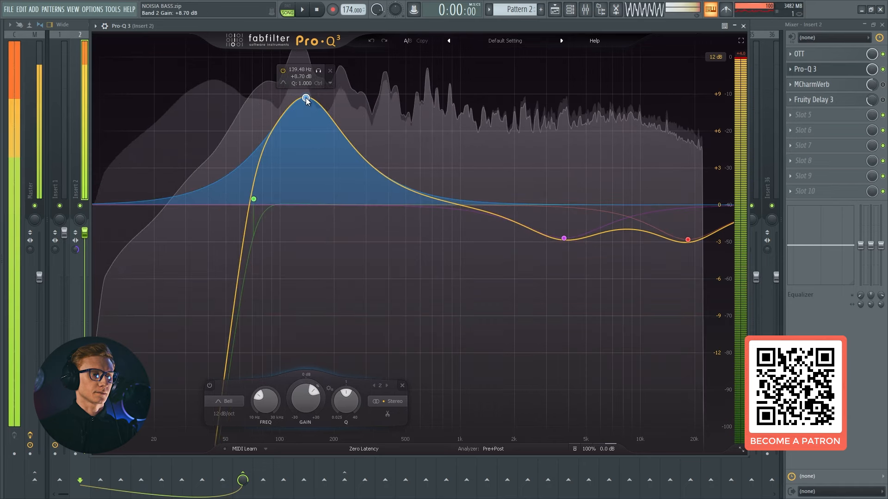
key(ctrl+z)
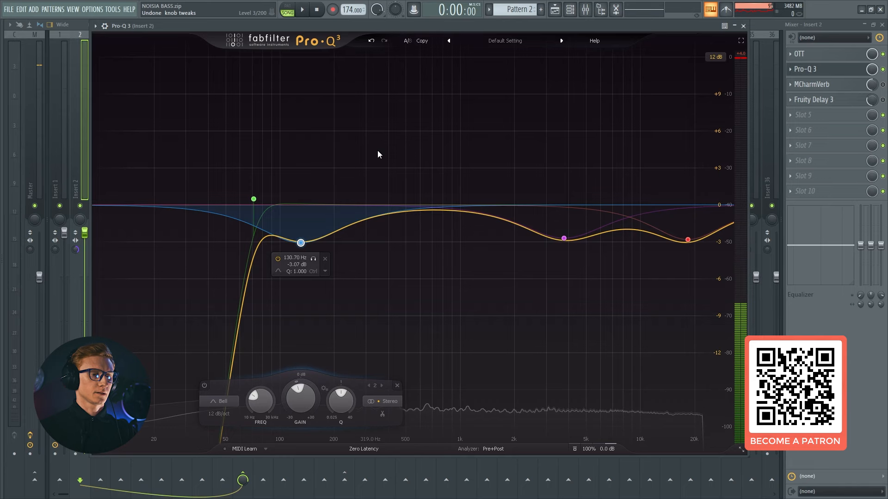
- Inspect Pro-Q 3's high-frequency bell cuts, and bypass and re-enable the plugin to compare the sound
key(v)
click(563, 238)
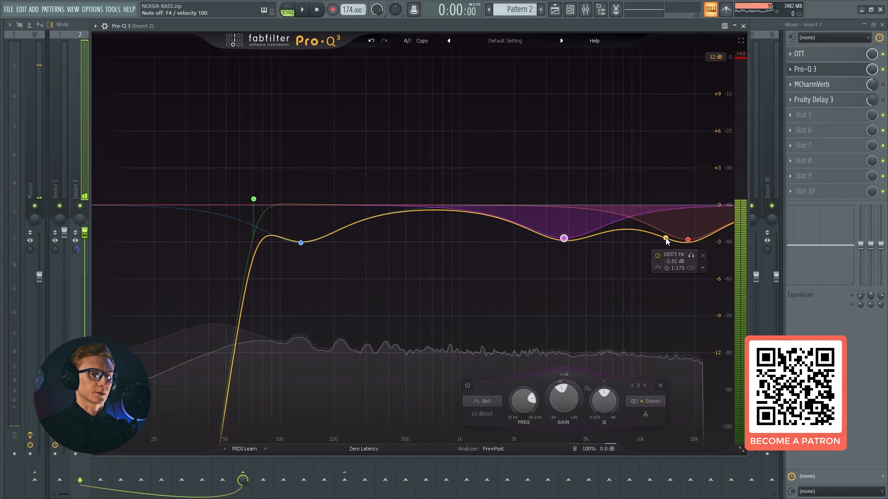
click(853, 77)
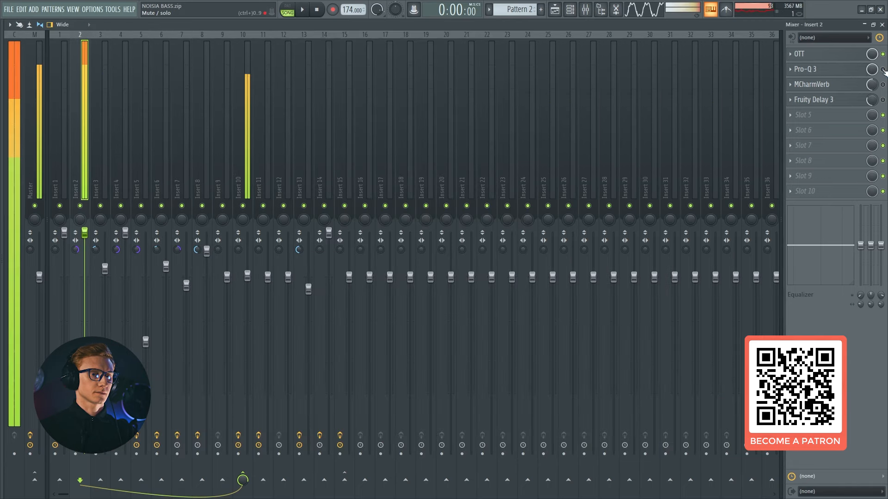
click(884, 70)
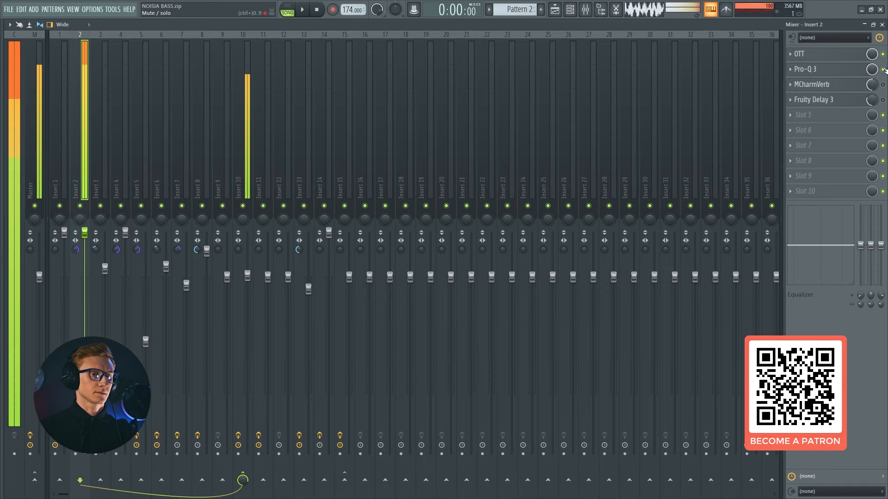
- Enable the MCharmVerb reverb on insert 2 and audition the sound while reviewing its settings
click(883, 85)
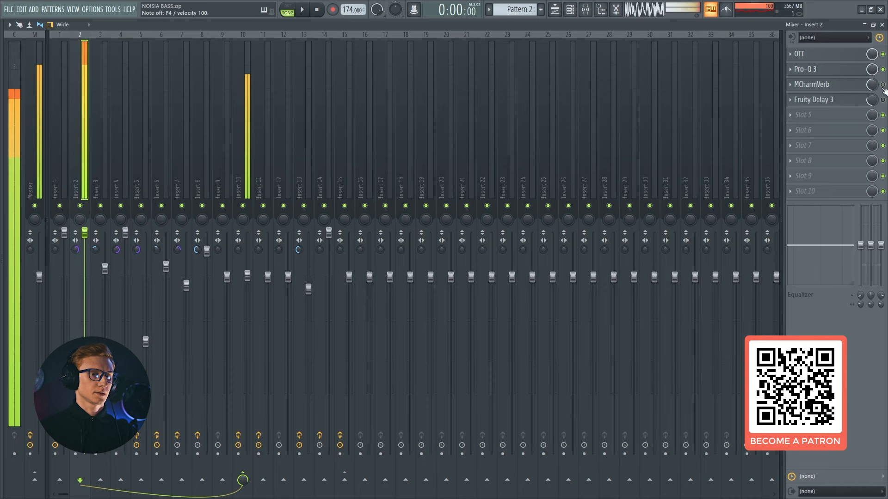
click(819, 84)
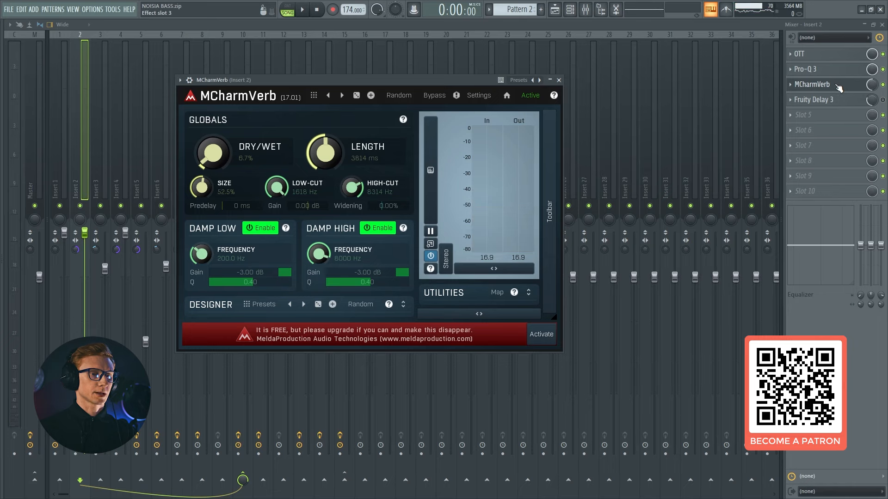
key(v)
key(v)
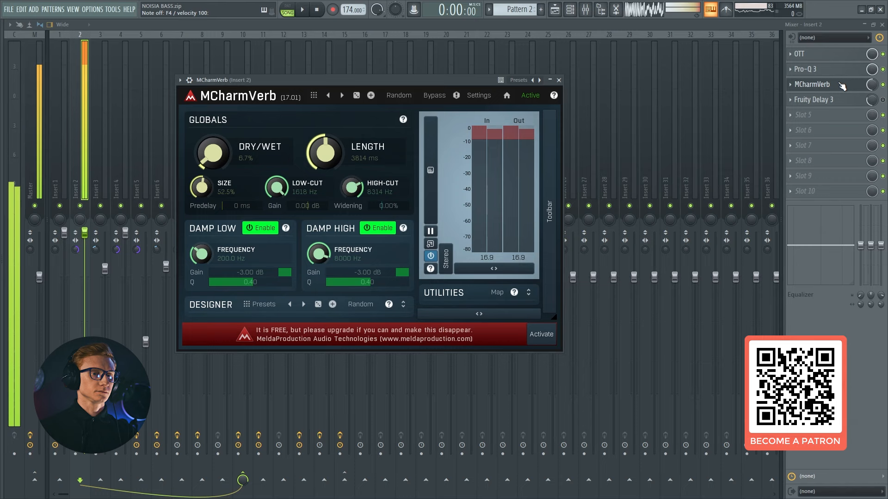
click(841, 87)
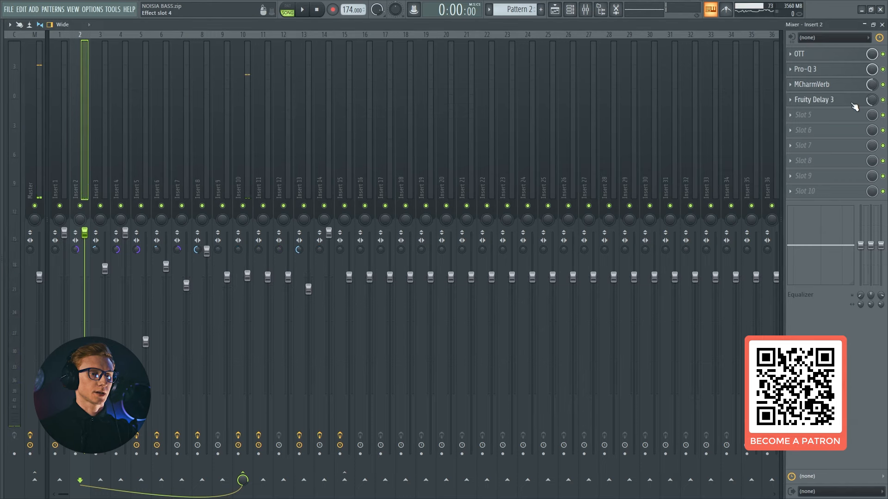
- Enable Fruity Delay 3 on insert 2 and audition the sound while reviewing its settings
click(855, 104)
key(v)
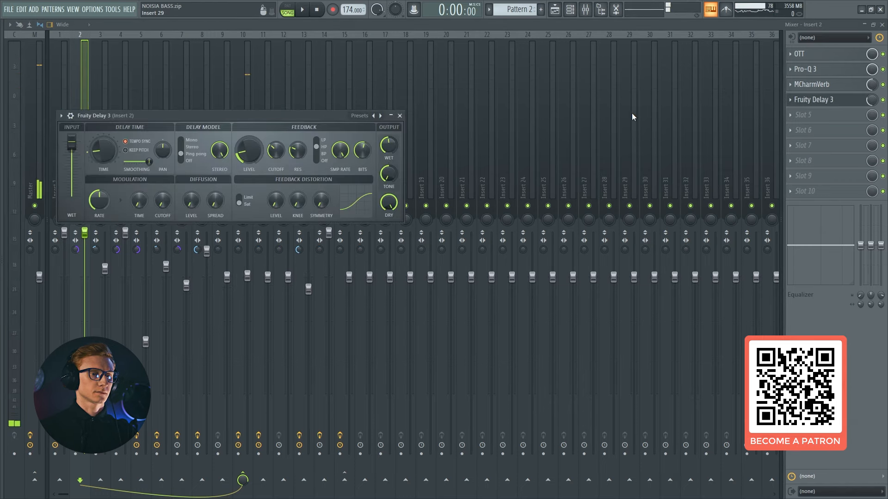
key(b)
click(811, 102)
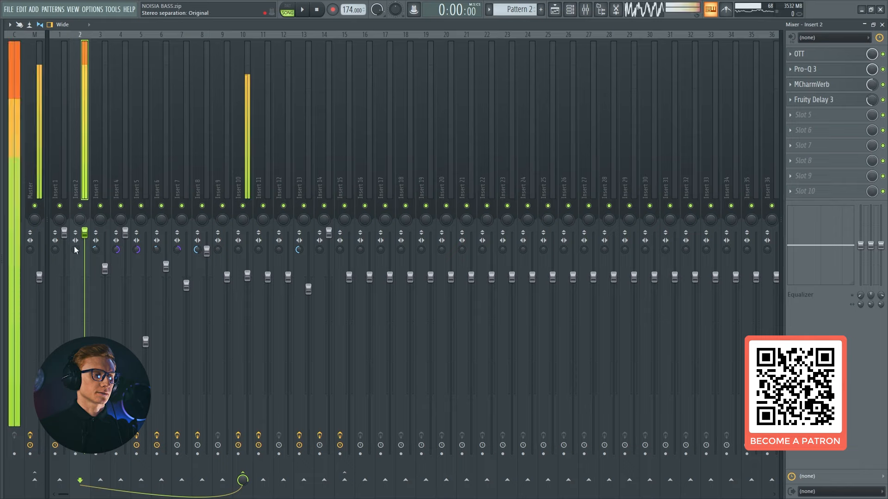
- Adjust the stereo separation of insert 2 in the mixer, using insert 5 for comparison
drag(77, 252, 77, 272)
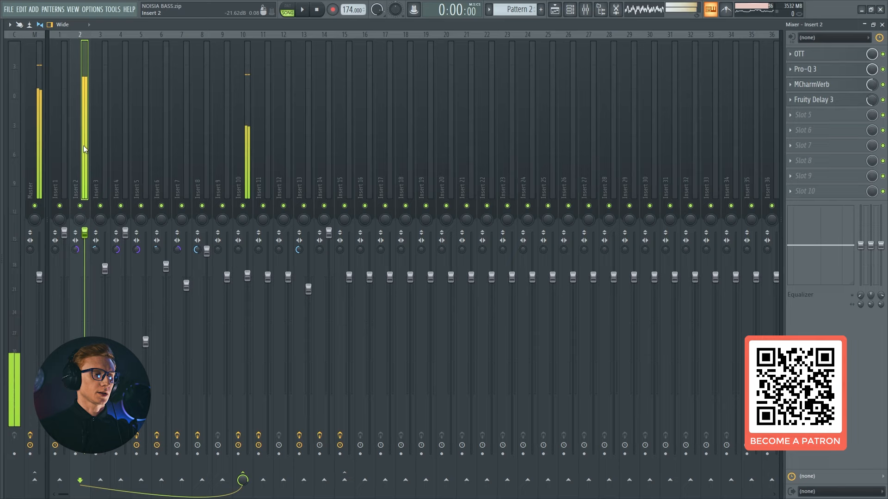
click(141, 185)
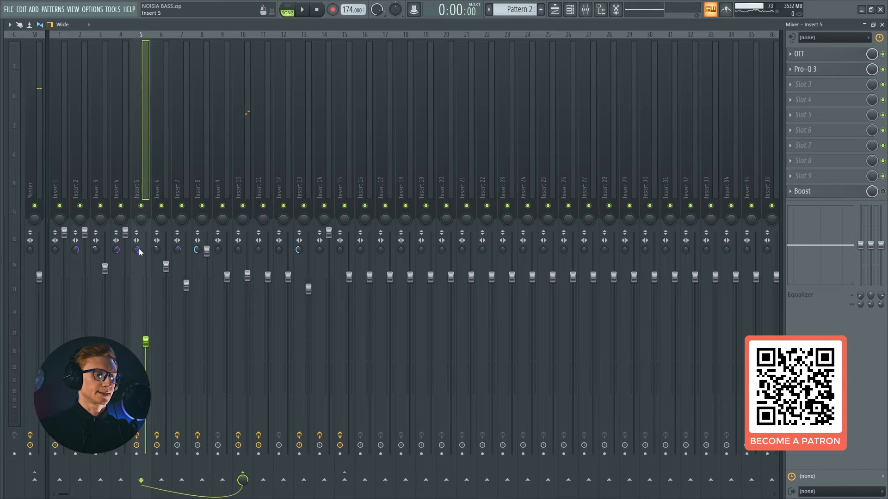
click(78, 151)
- Play the song with insert 2 soloed, adding and removing insert 5 to compare the layers
key(F9)
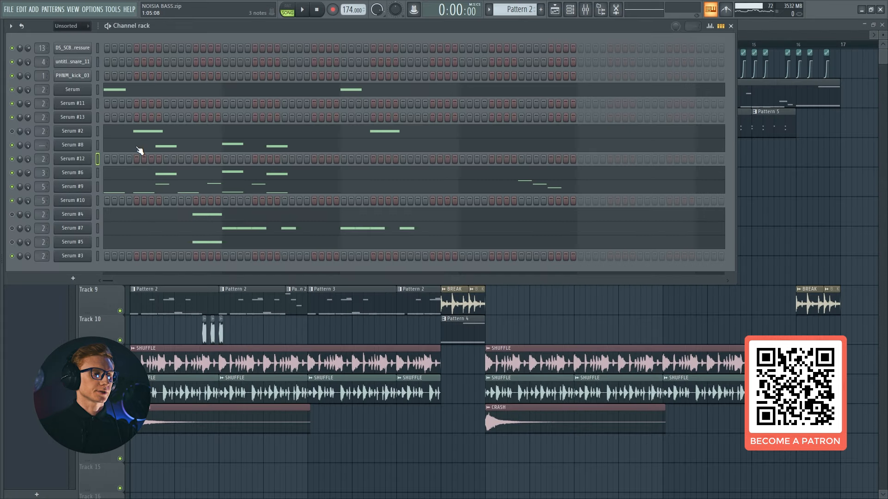
key(F6)
key(F9)
key(space)
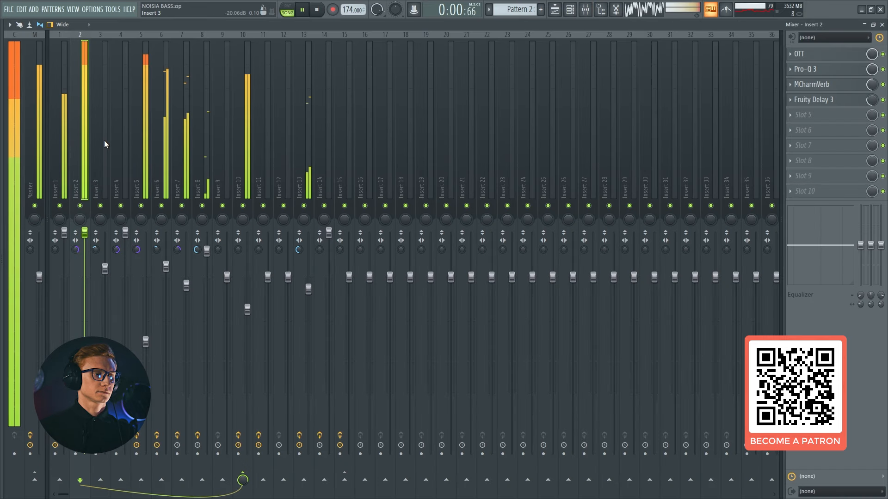
right_click(80, 206)
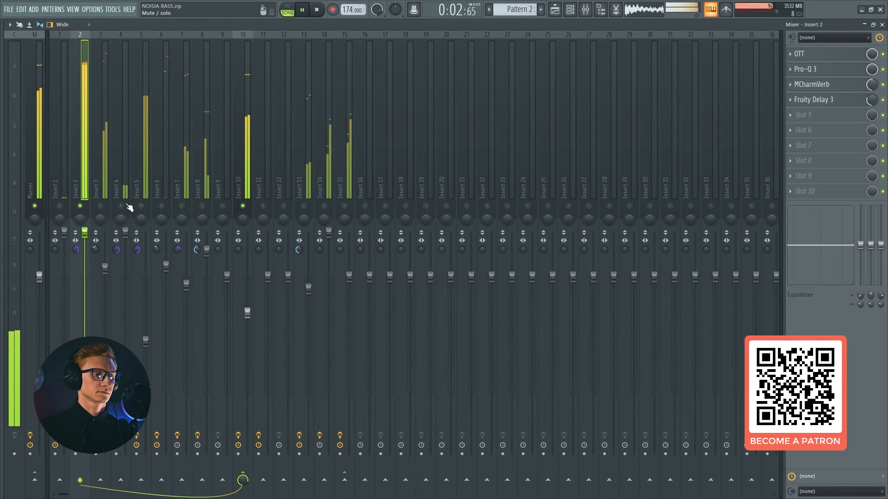
click(141, 206)
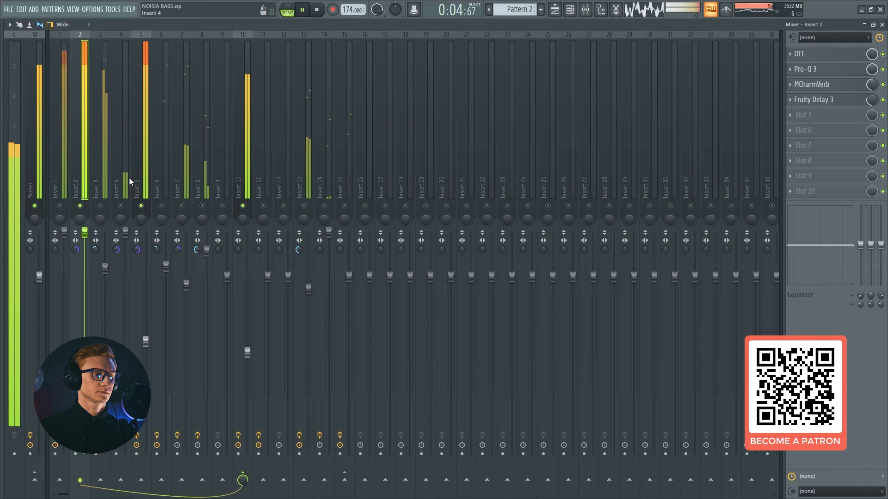
click(141, 206)
key(space)
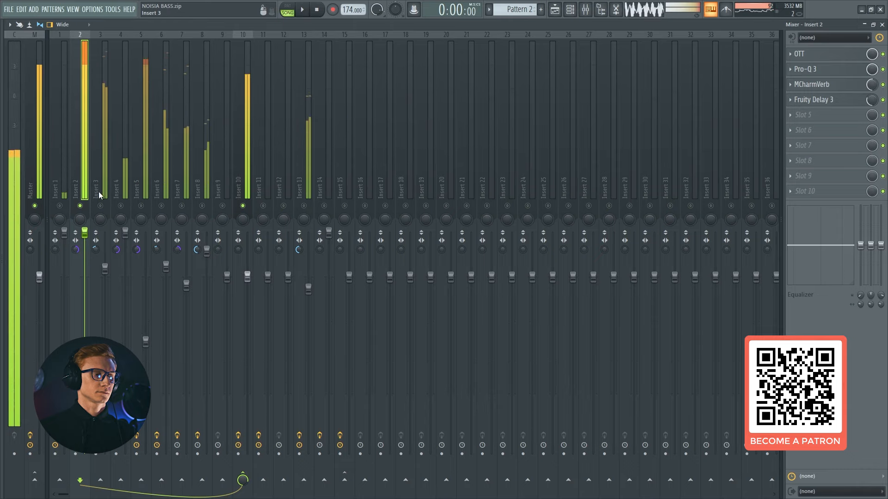
- Solo insert 3, locate its Serum channel in the channel rack, and start Pattern 2 playback
click(104, 185)
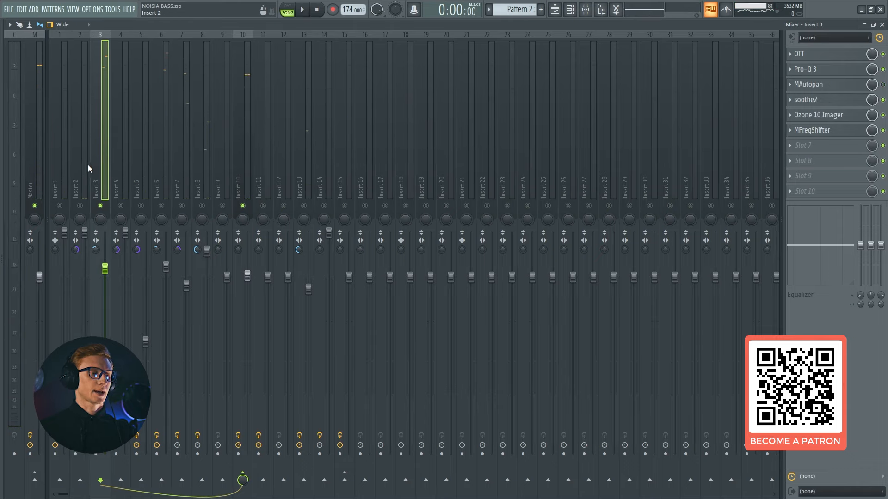
key(F5)
key(F6)
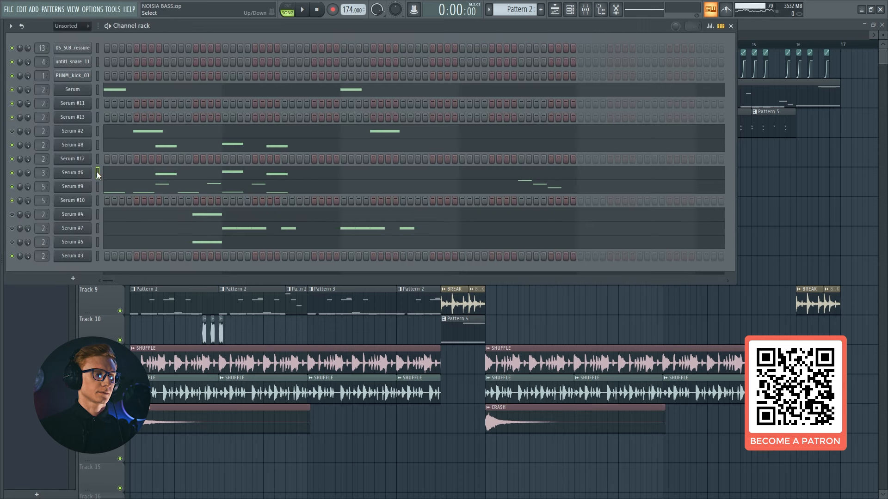
key(space)
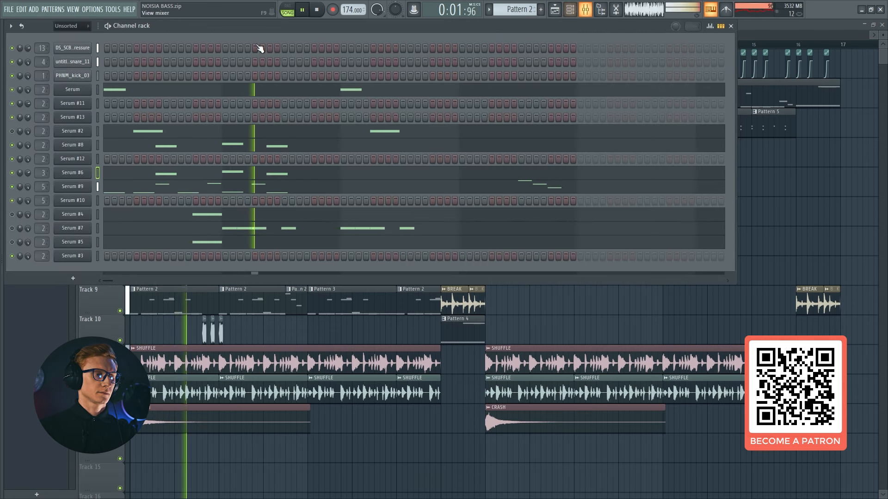
key(F9)
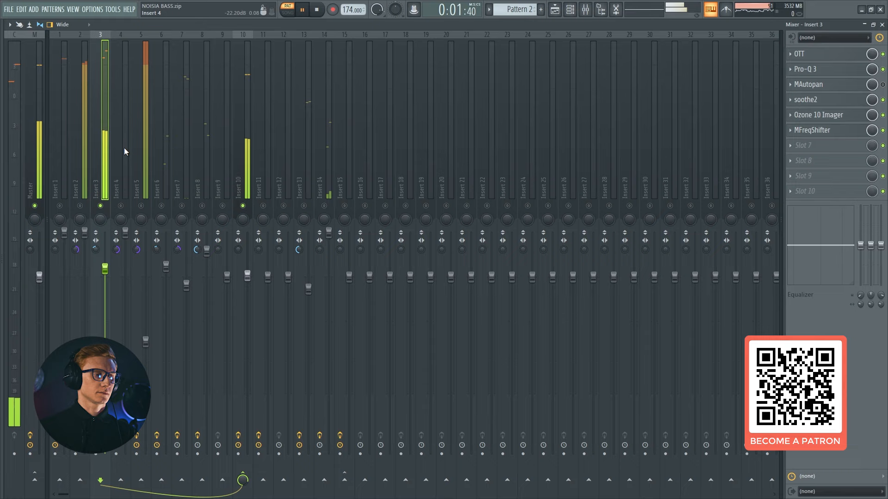
- Compare the soloed sound of insert 2 with that of insert 3 during pattern playback
click(83, 194)
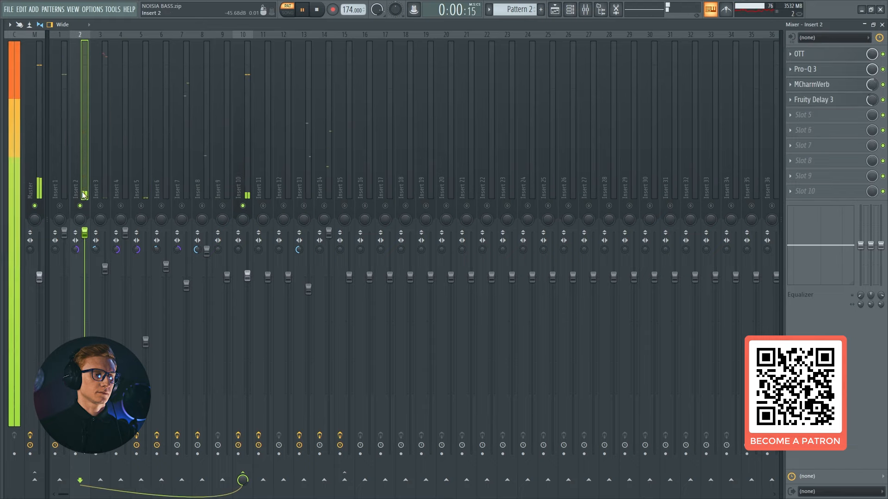
right_click(101, 205)
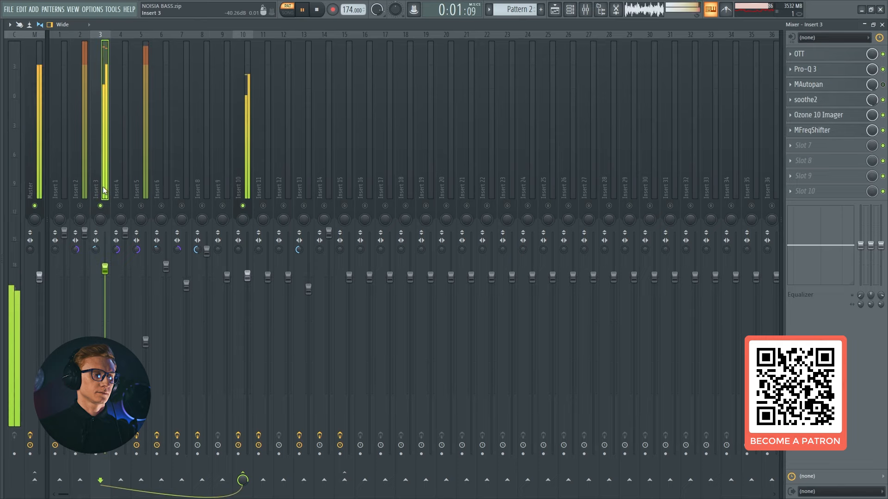
key(space)
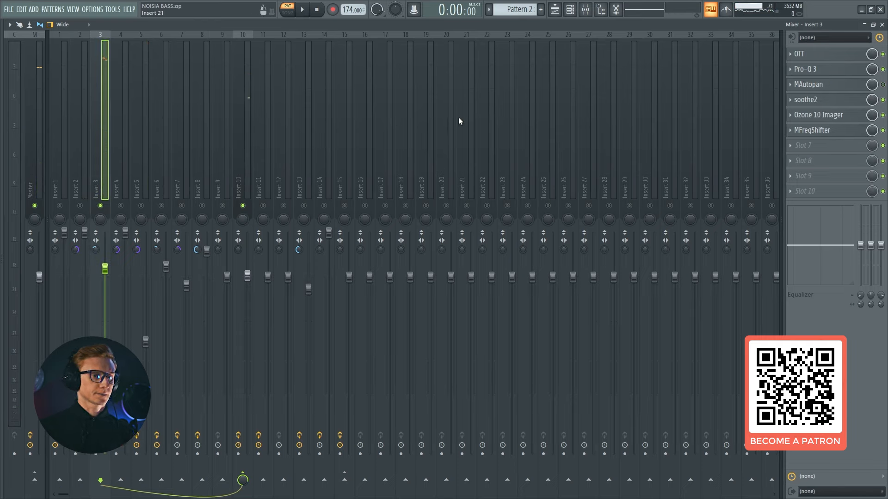
- Delete the MAutopan effect from slot 3 of insert 3
click(790, 84)
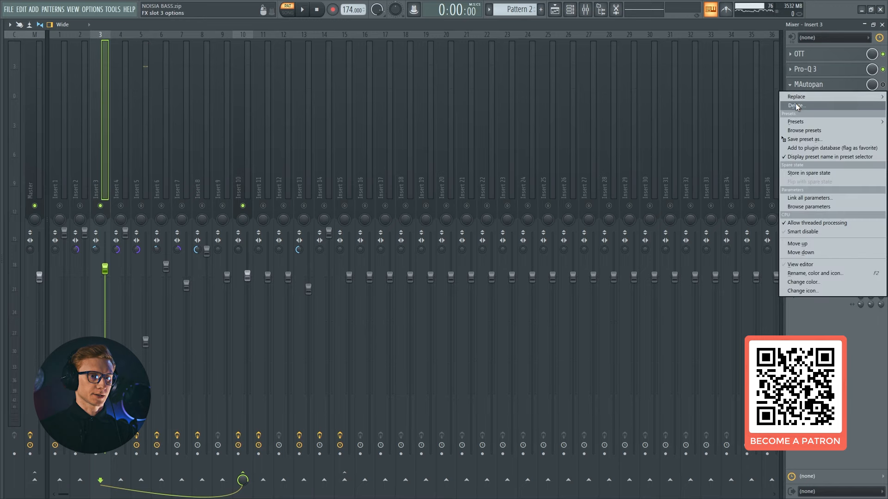
click(795, 104)
- Inspect insert 3's OTT settings and Pro-Q 3's low-cut and high-cut bands
click(846, 55)
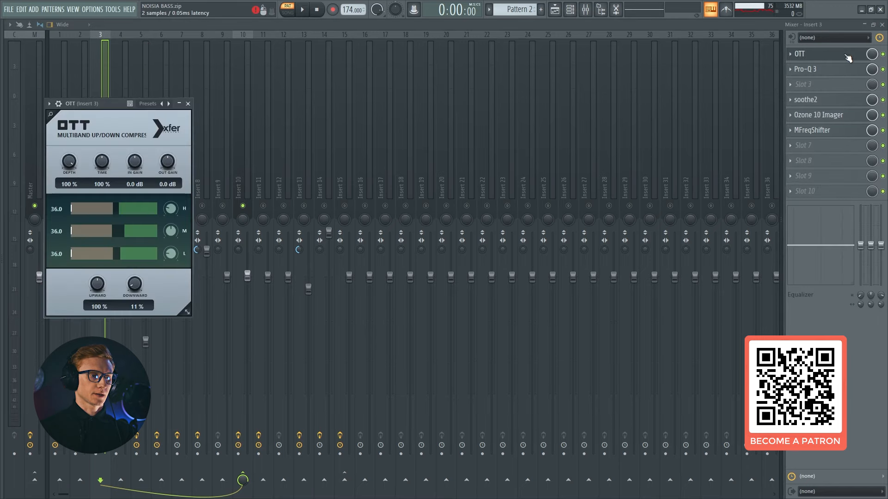
click(843, 56)
click(831, 73)
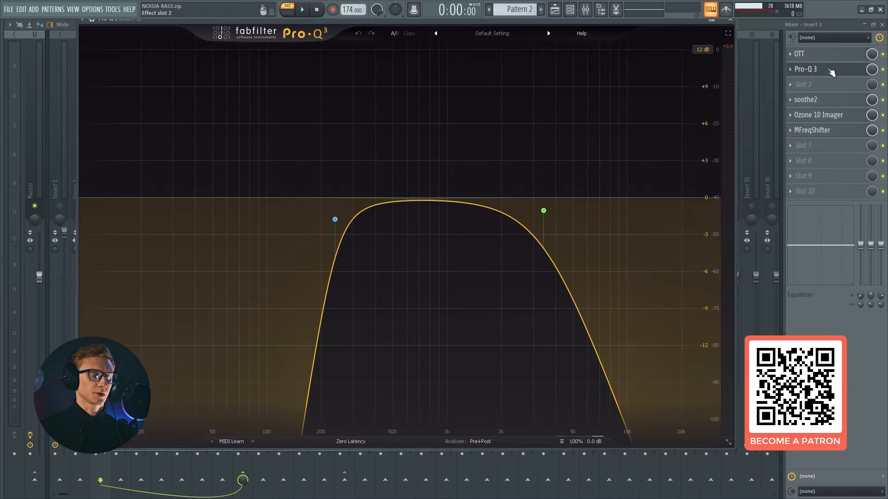
click(336, 219)
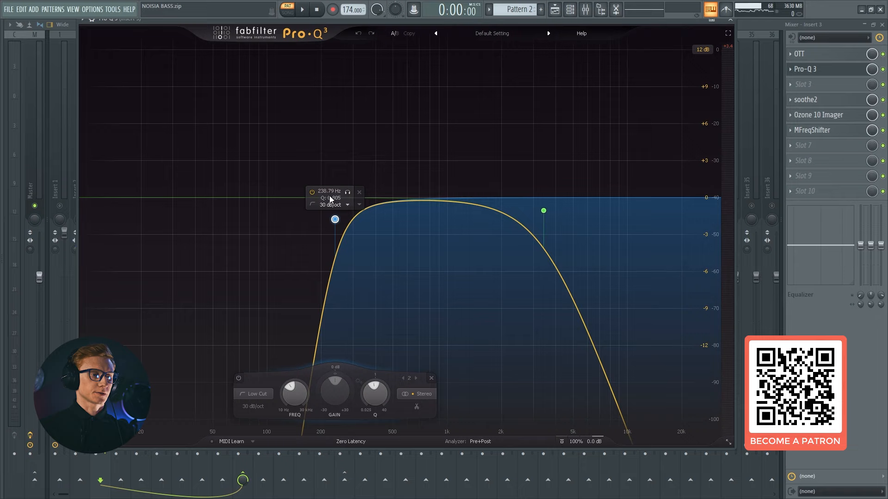
click(543, 210)
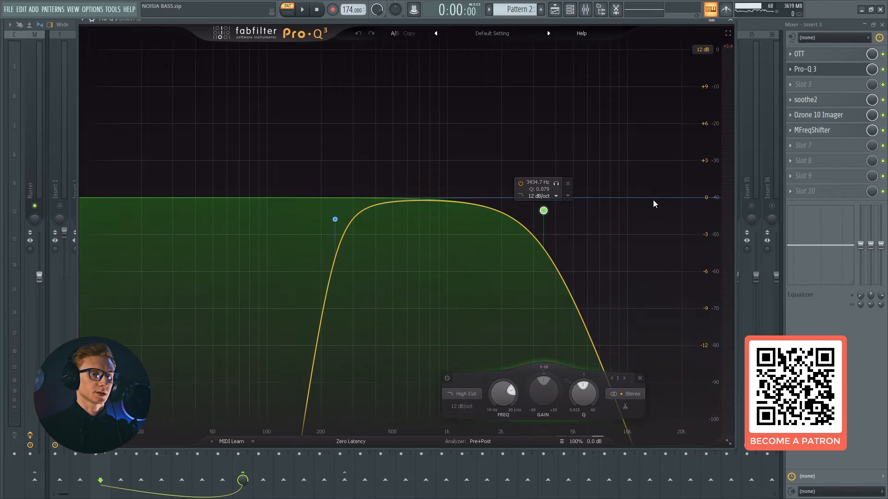
click(828, 70)
- Play the pattern while reviewing the soothe2 curve and settings on insert 3
key(space)
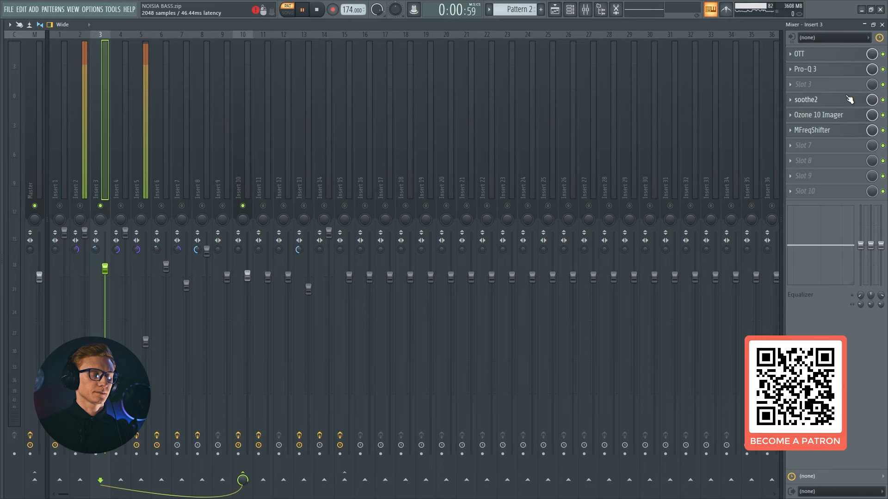
click(849, 99)
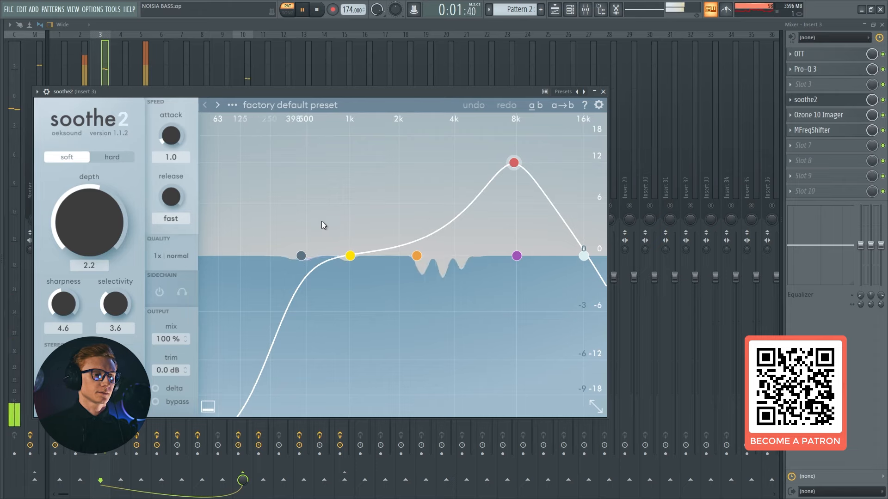
drag(414, 90, 438, 87)
key(space)
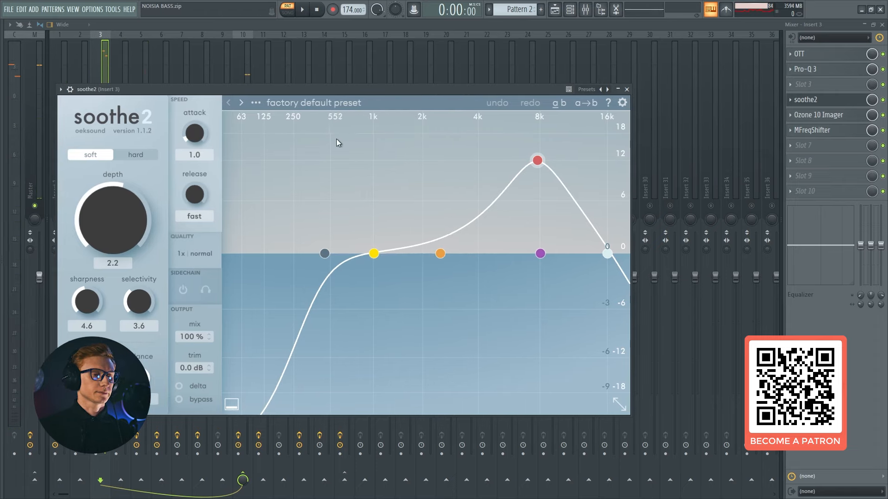
click(828, 100)
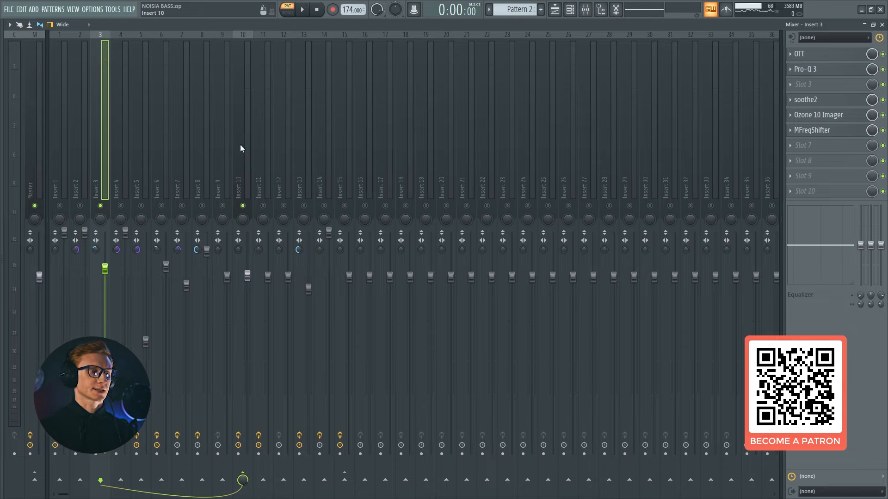
- Isolate insert 3 again and audition it while reviewing the Ozone 10 Imager's stereo width settings
click(80, 206)
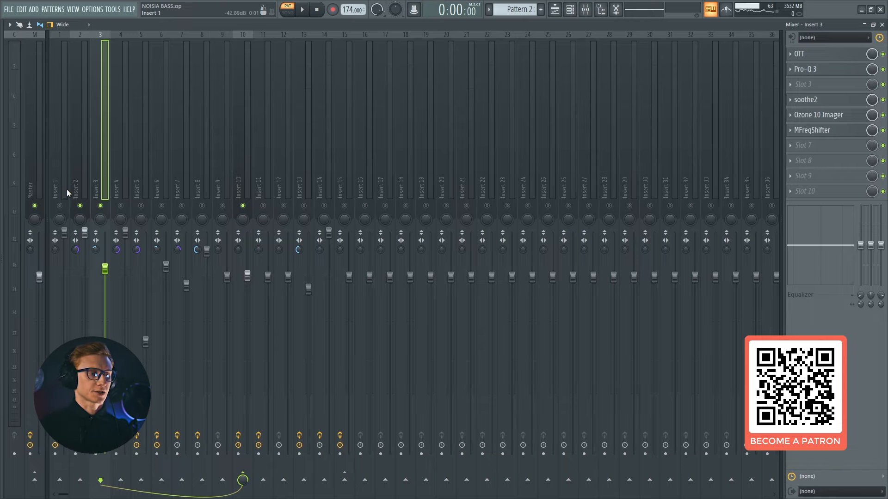
right_click(105, 207)
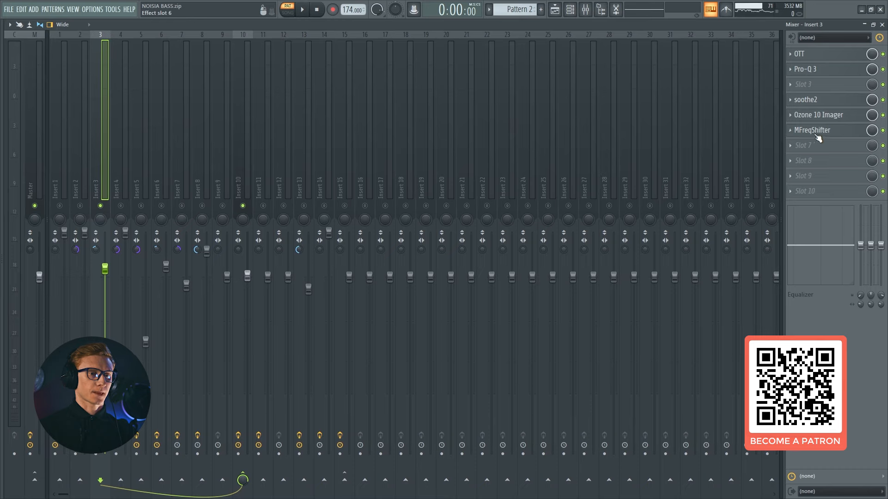
click(835, 119)
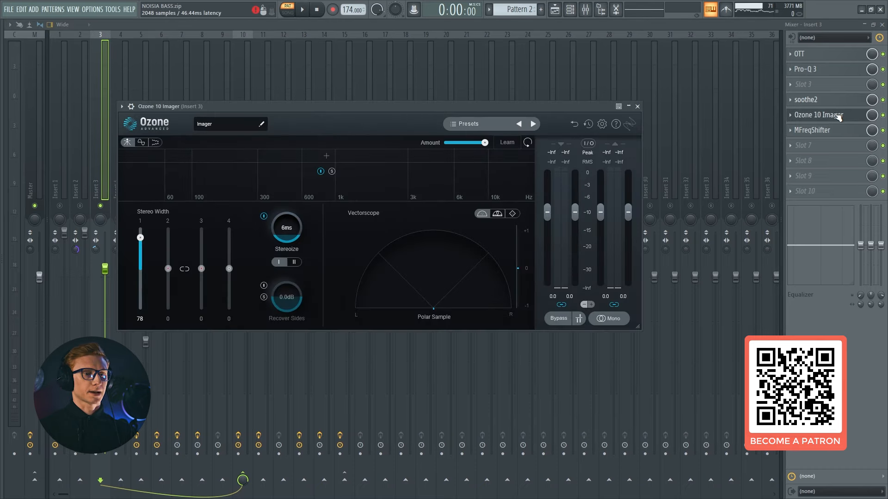
click(837, 118)
click(812, 117)
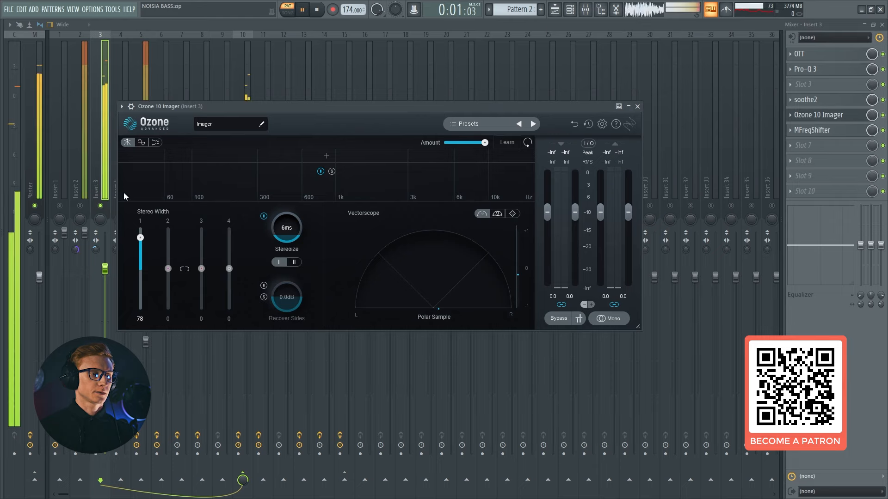
click(812, 115)
key(space)
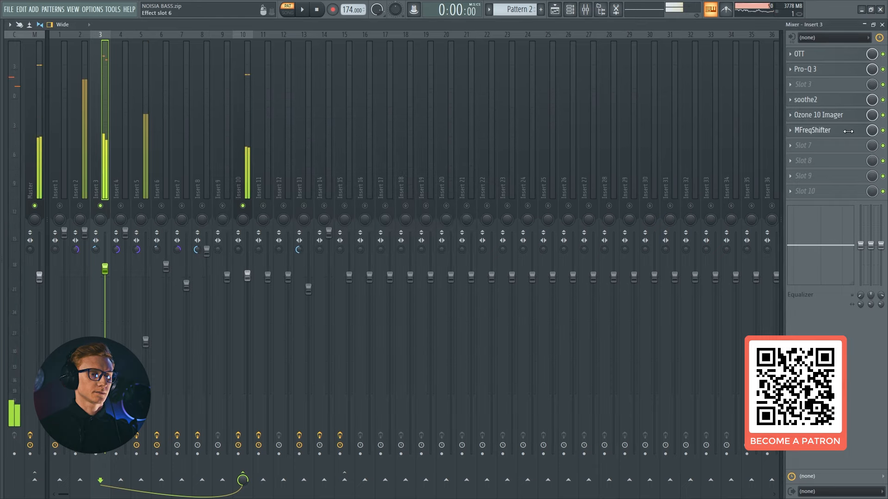
- Check MFreqShifter on insert 3, and bypass and re-enable it during playback to compare the sound
click(812, 130)
key(space)
click(827, 130)
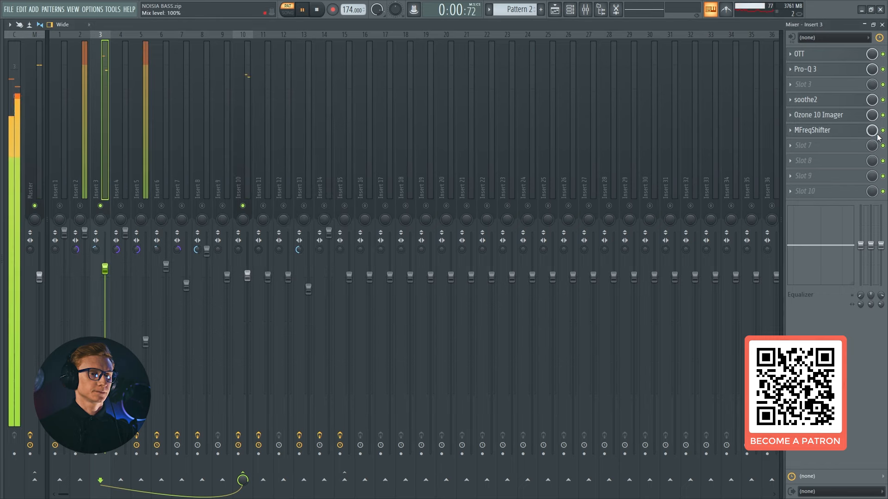
click(882, 130)
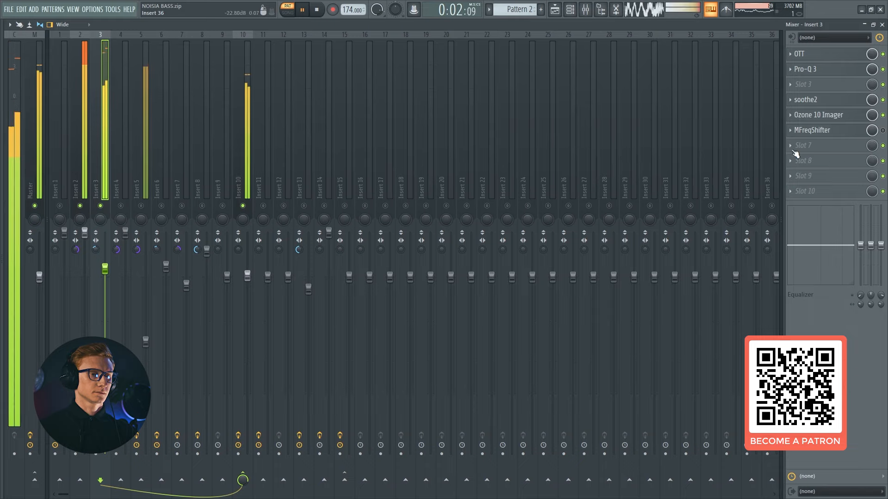
click(882, 131)
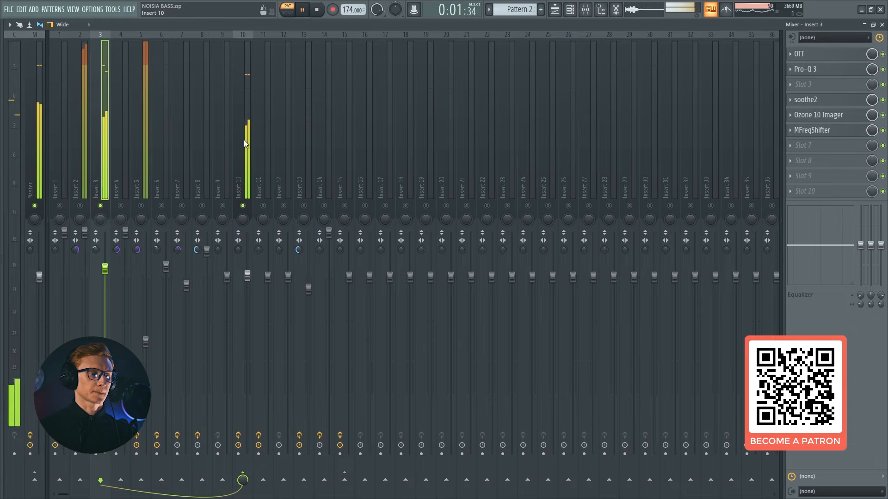
key(space)
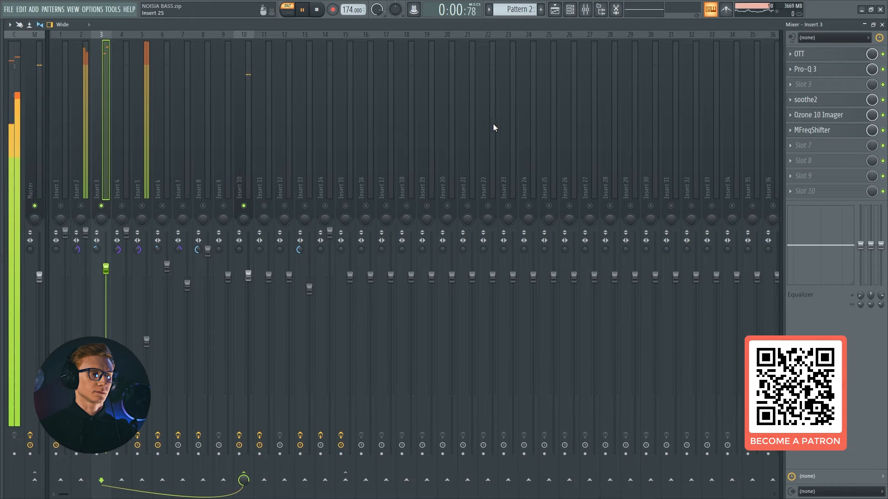
key(space)
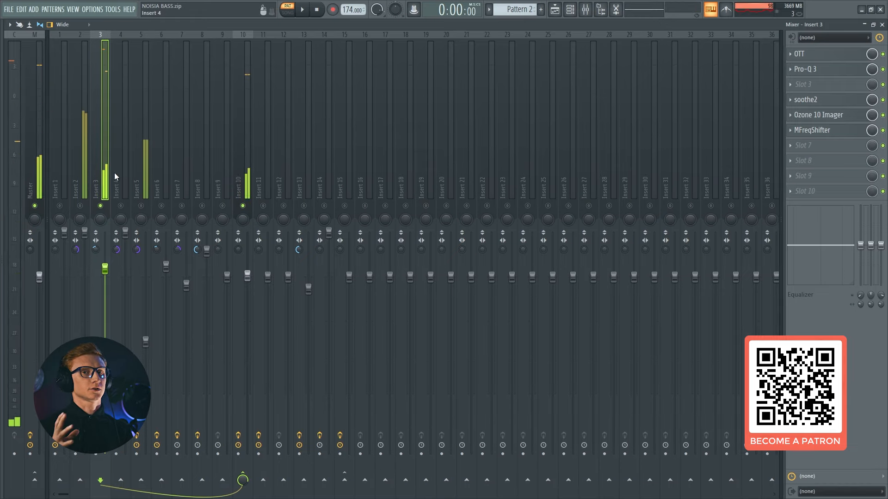
- Unsolo insert 3 and play the full song while viewing the playlist arrangement
right_click(100, 206)
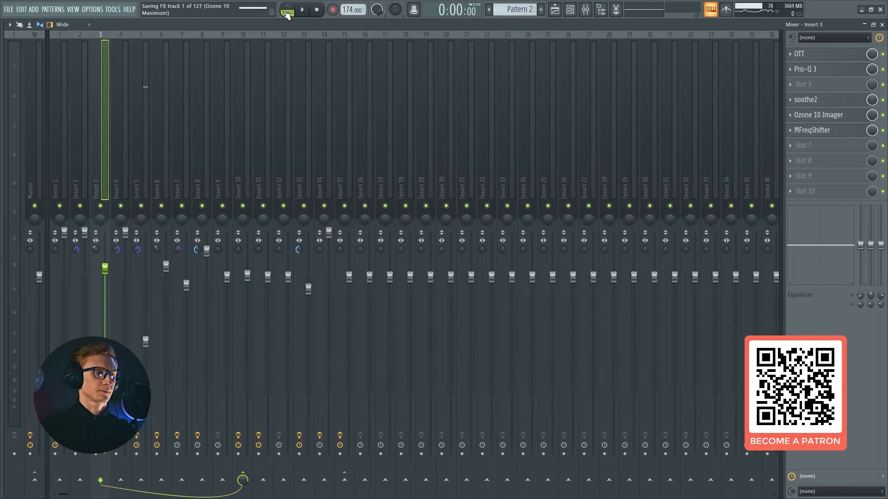
key(space)
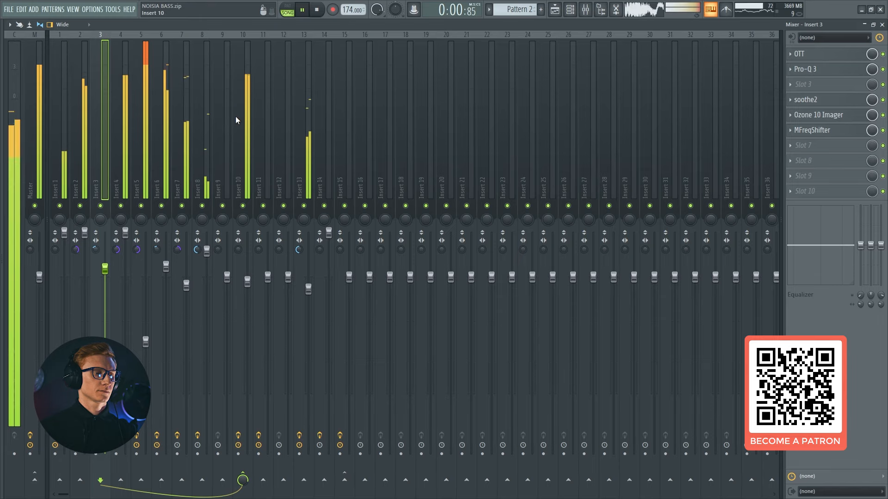
key(F9)
key(F6)
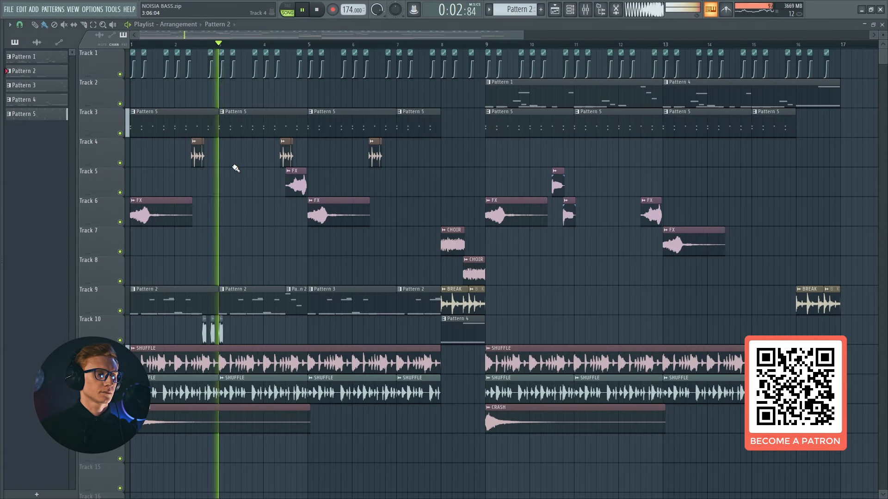